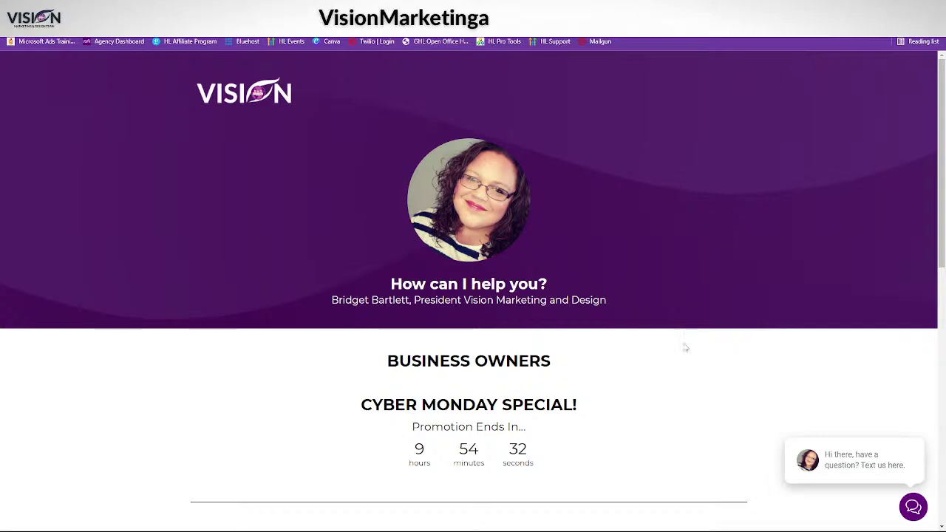
# - Scroll to the Agency Owners section and follow 'Join The Team (For Agency Owners)' to HighLevel's home page
pyautogui.scroll(-2, 662, 417)
pyautogui.scroll(-1, 662, 417)
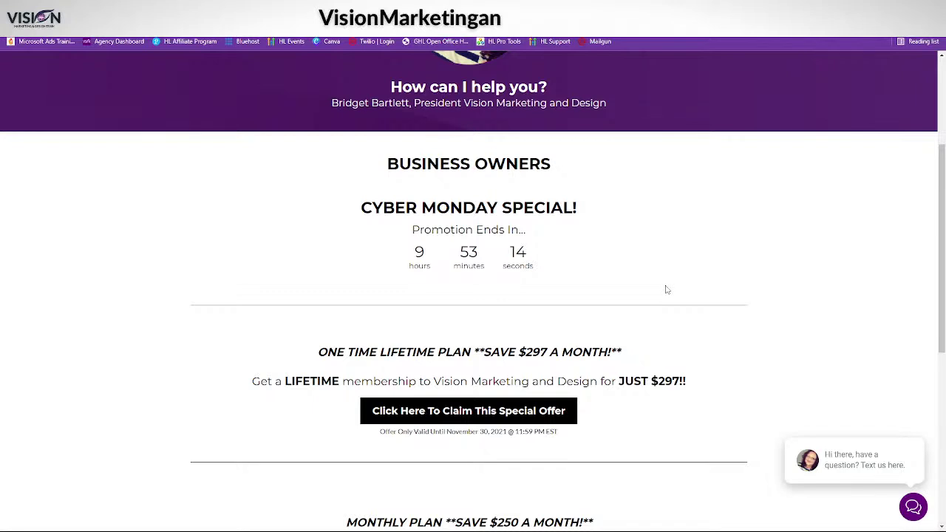
pyautogui.scroll(-1, 630, 423)
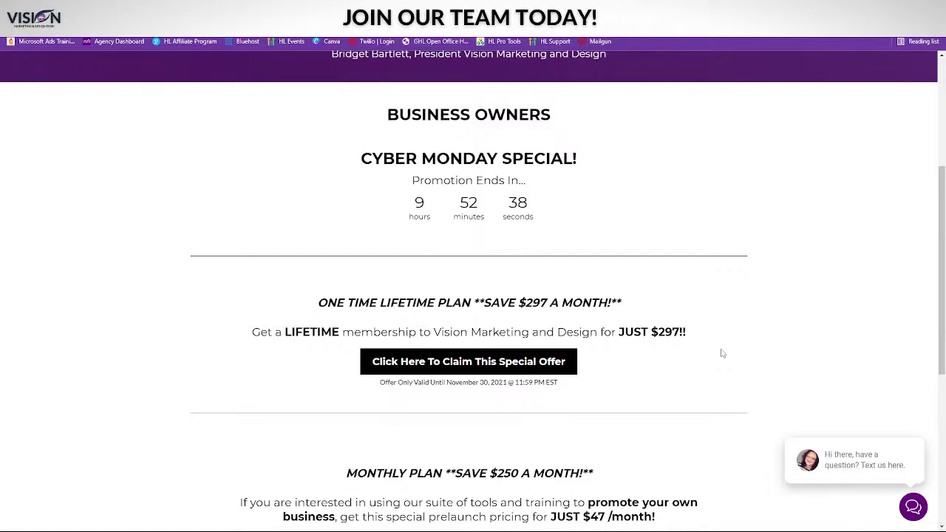
pyautogui.scroll(-1, 684, 411)
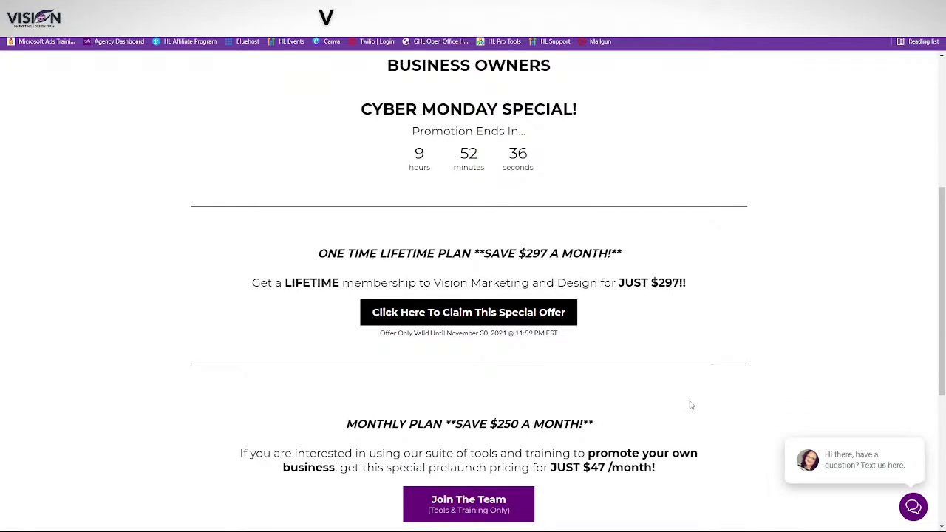
pyautogui.scroll(-1, 702, 418)
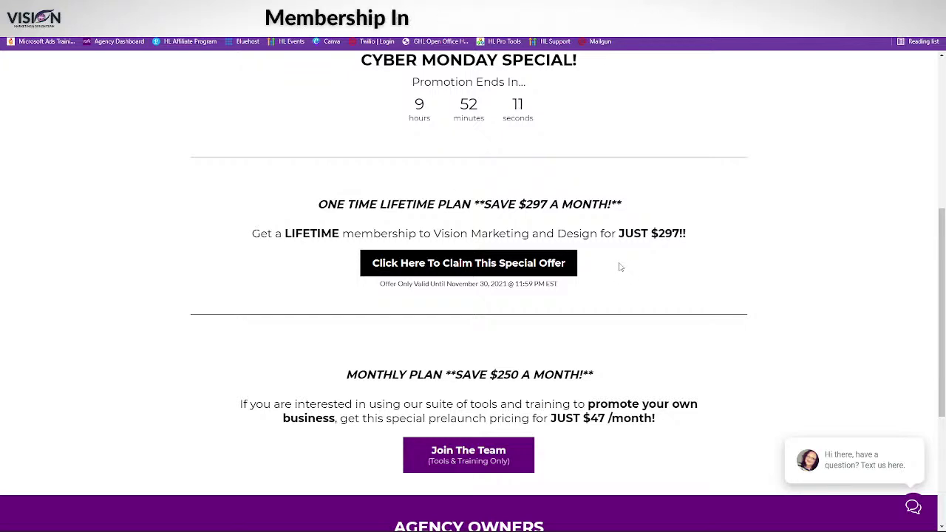
pyautogui.scroll(-1, 672, 390)
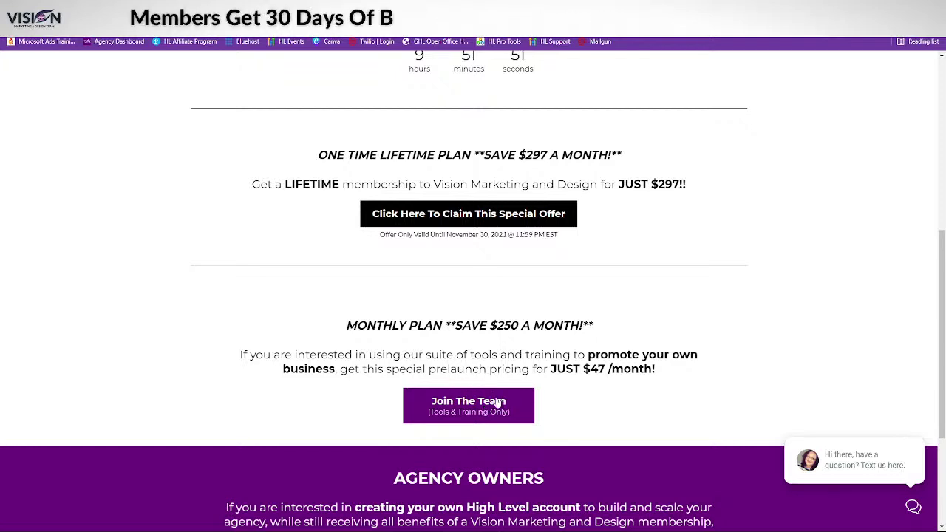
pyautogui.scroll(-1, 611, 438)
pyautogui.scroll(-2, 612, 442)
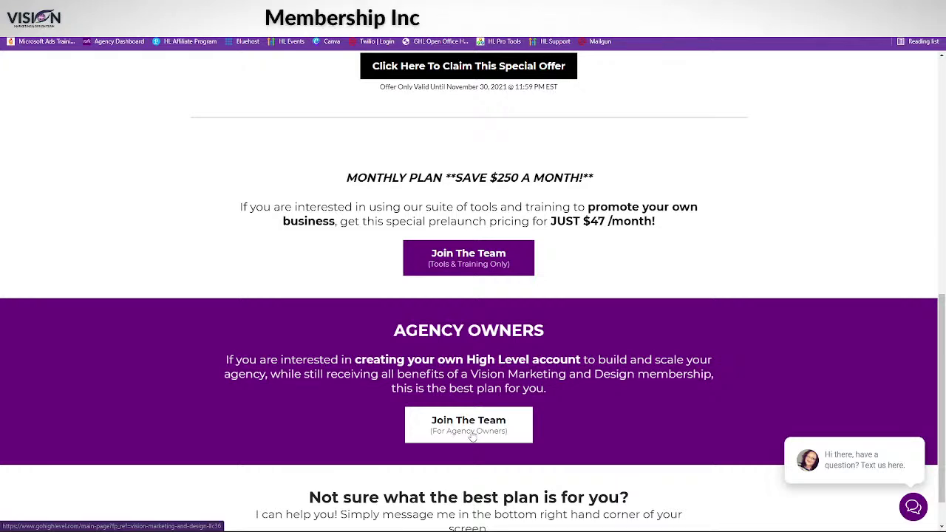
pyautogui.click(472, 436)
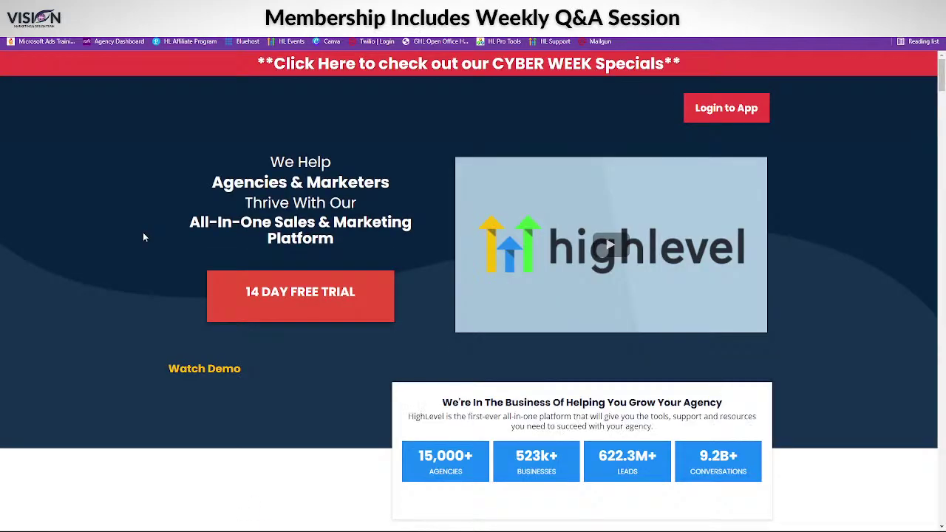
# - Open HighLevel's Cyber Week specials page from the red banner and scroll to the New Users offer
pyautogui.click(499, 71)
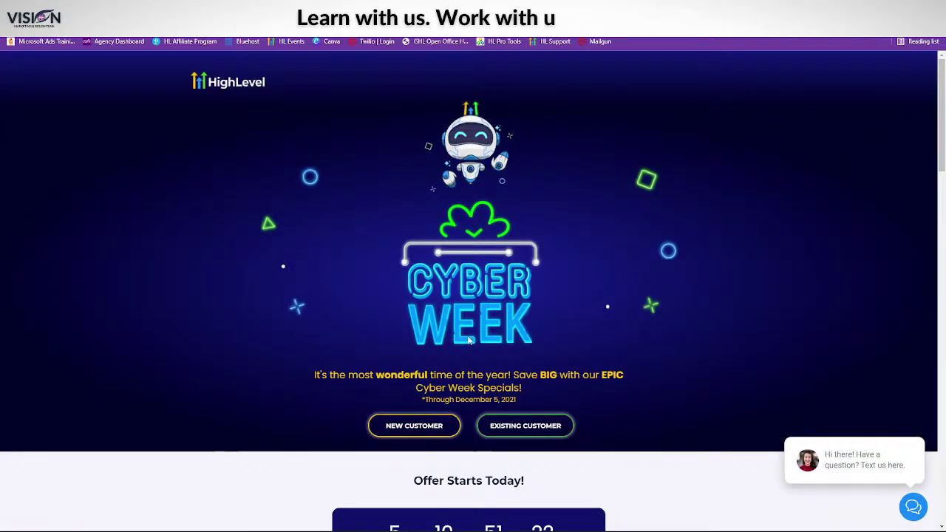
pyautogui.scroll(-2, 712, 410)
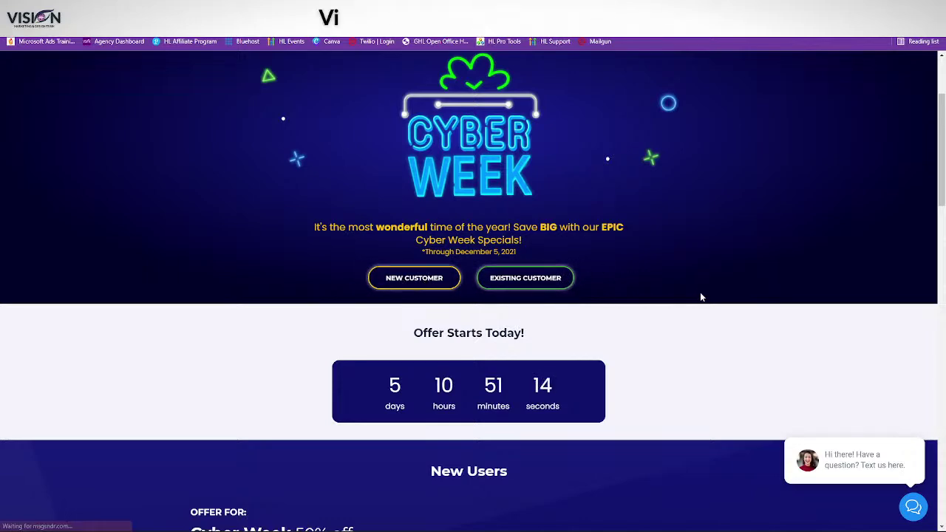
pyautogui.scroll(-6, 755, 364)
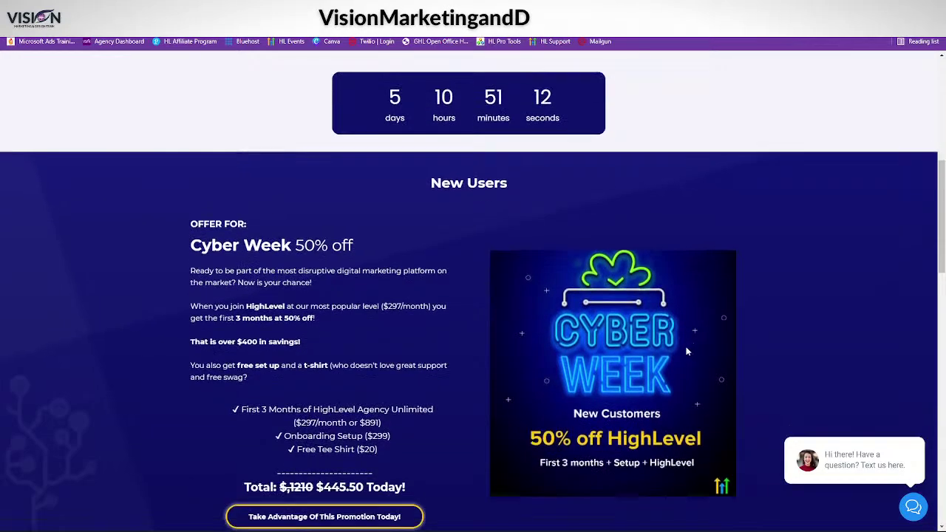
pyautogui.scroll(1, 270, 233)
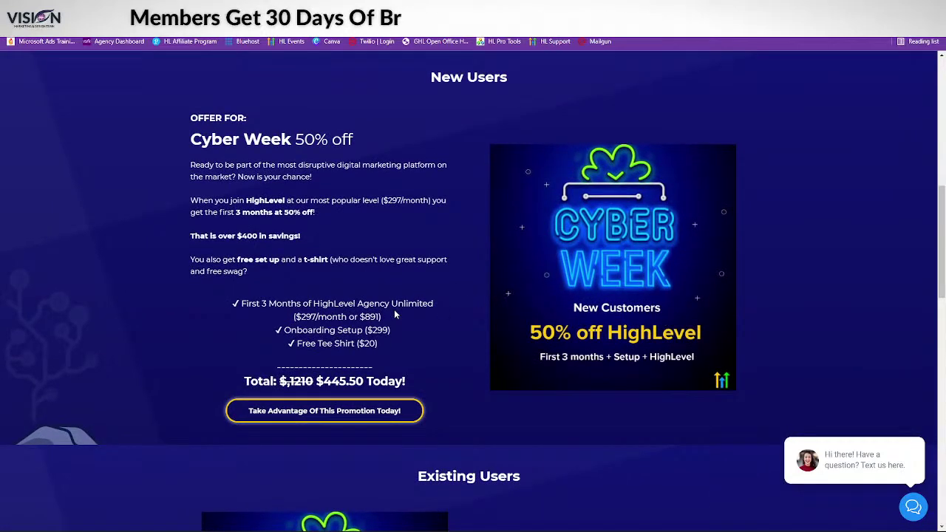
# - Open the 50% off new-customer promotion and highlight its $445.50 discounted total
pyautogui.click(324, 411)
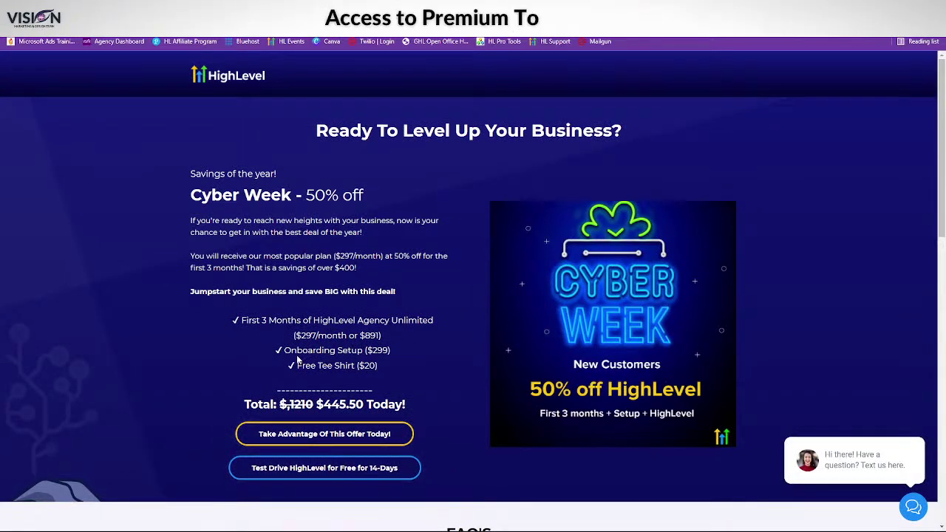
pyautogui.scroll(-1, 324, 326)
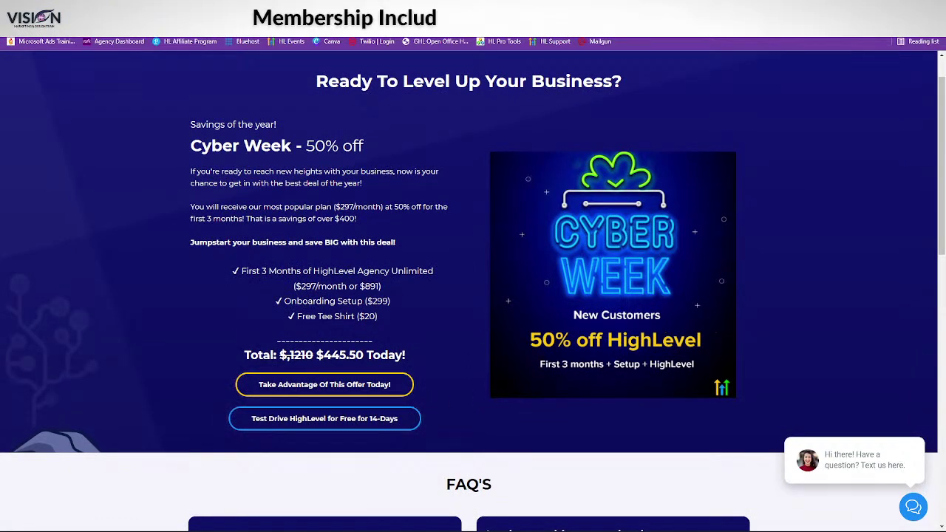
pyautogui.moveTo(323, 355); pyautogui.dragTo(381, 355)
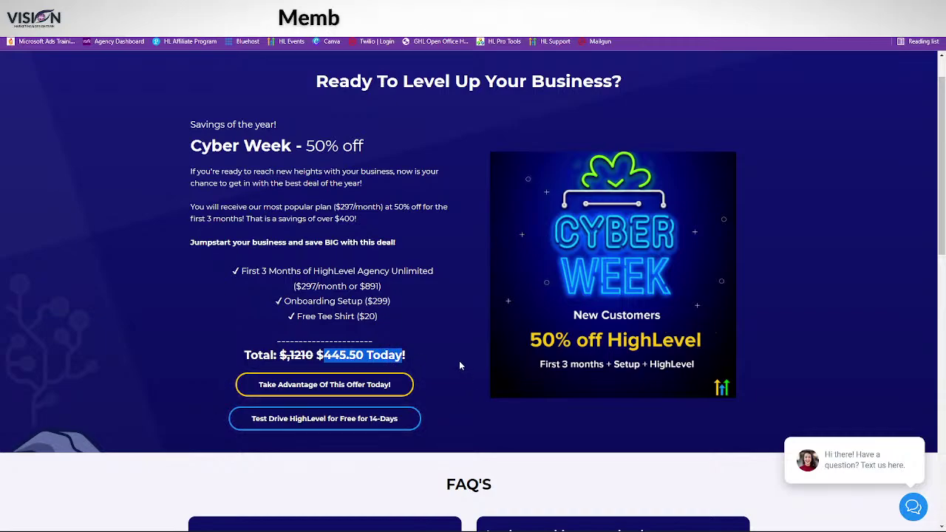
pyautogui.scroll(-1, 377, 264)
pyautogui.scroll(-8, 464, 346)
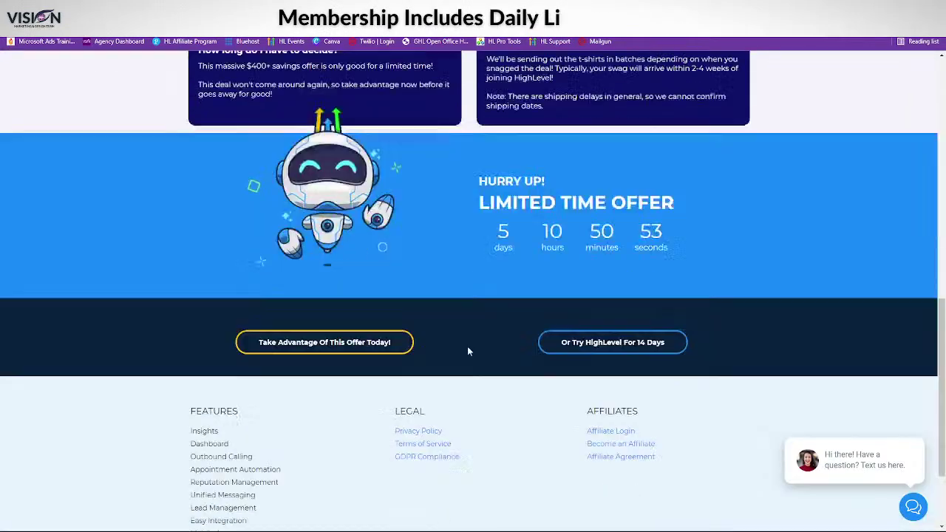
pyautogui.scroll(10, 479, 355)
pyautogui.scroll(-2, 416, 350)
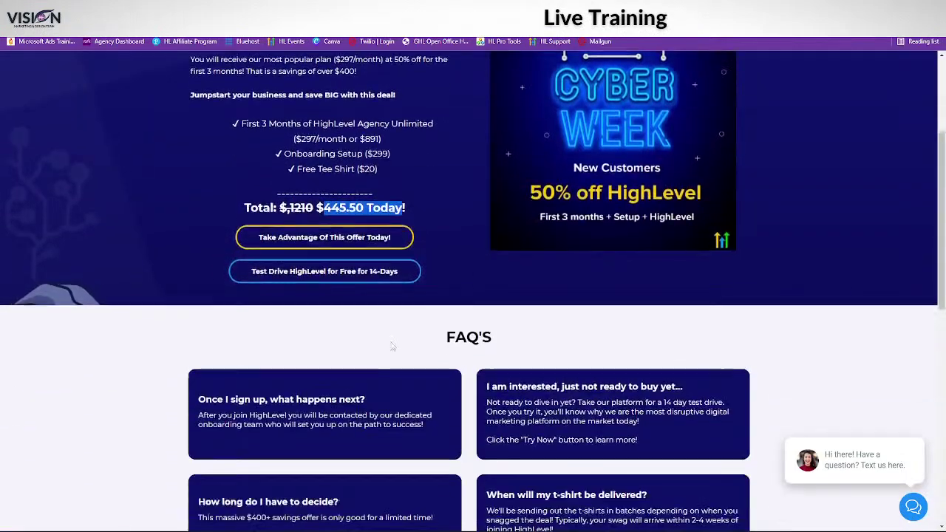
pyautogui.scroll(4, 297, 273)
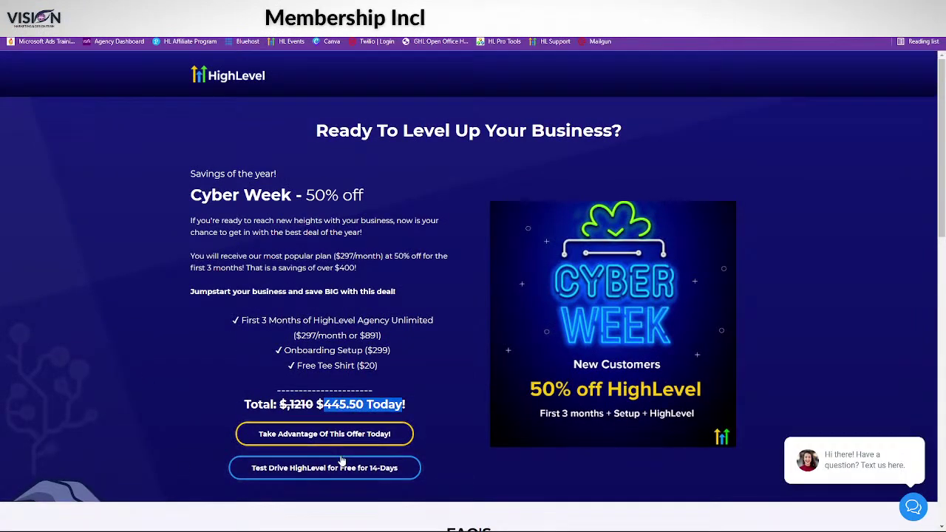
pyautogui.scroll(-4, 543, 219)
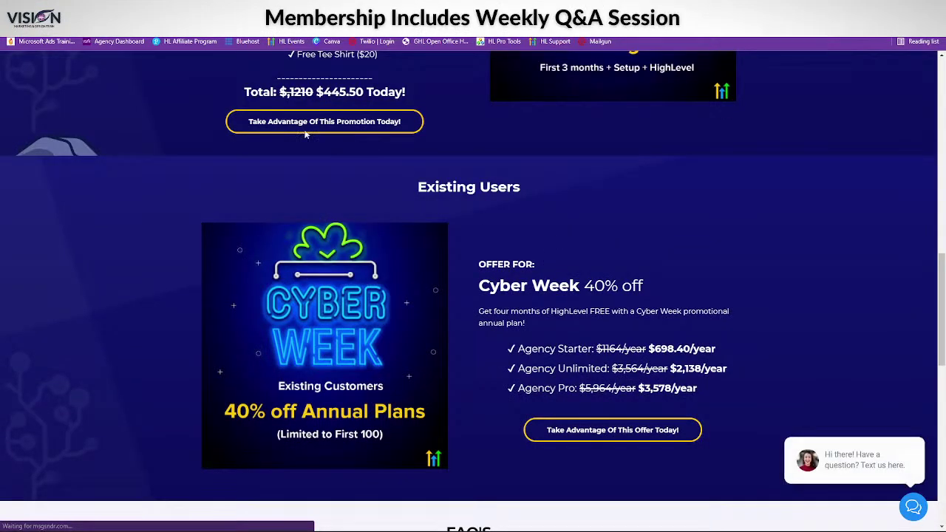
pyautogui.scroll(5, 604, 340)
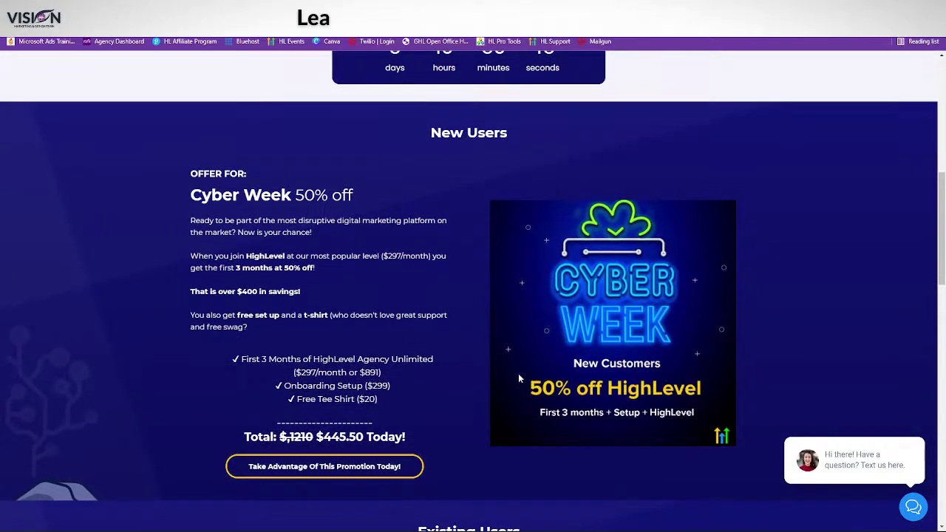
pyautogui.scroll(8, 518, 377)
# - Show the existing-customer 40% off annual pricing: Agency Starter $698.40, Unlimited $2,138.40, Pro $3,578.40
pyautogui.click(530, 426)
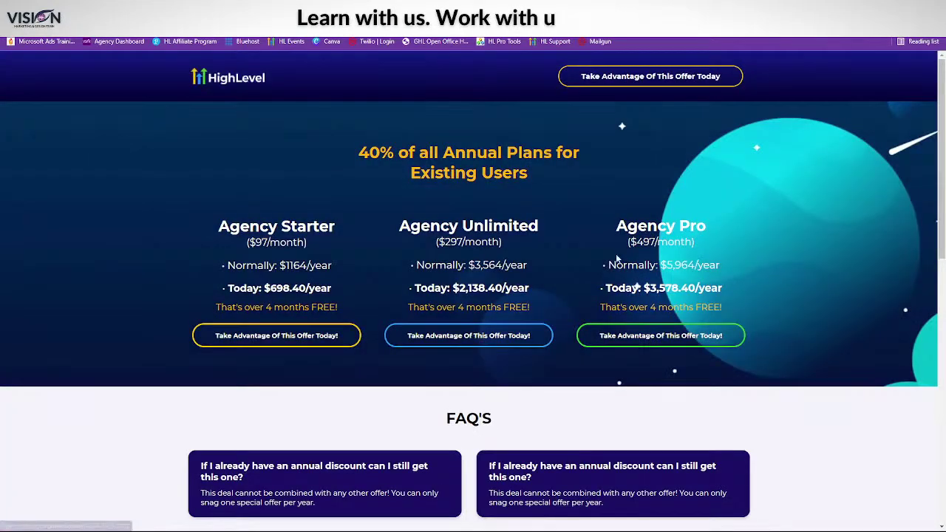
pyautogui.scroll(-2, 392, 329)
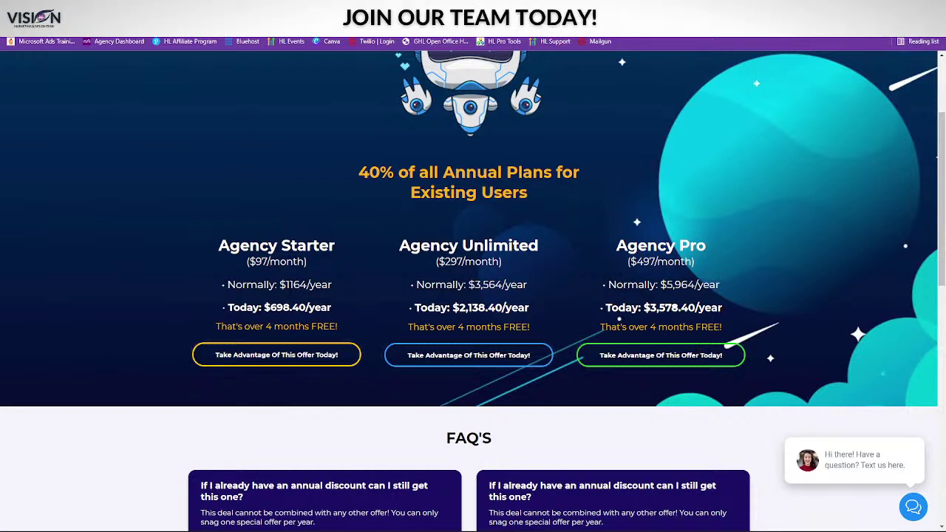
# - Scroll through the Vision Marketing and Design home page after leaving the HighLevel offers
pyautogui.scroll(-7, 88, 113)
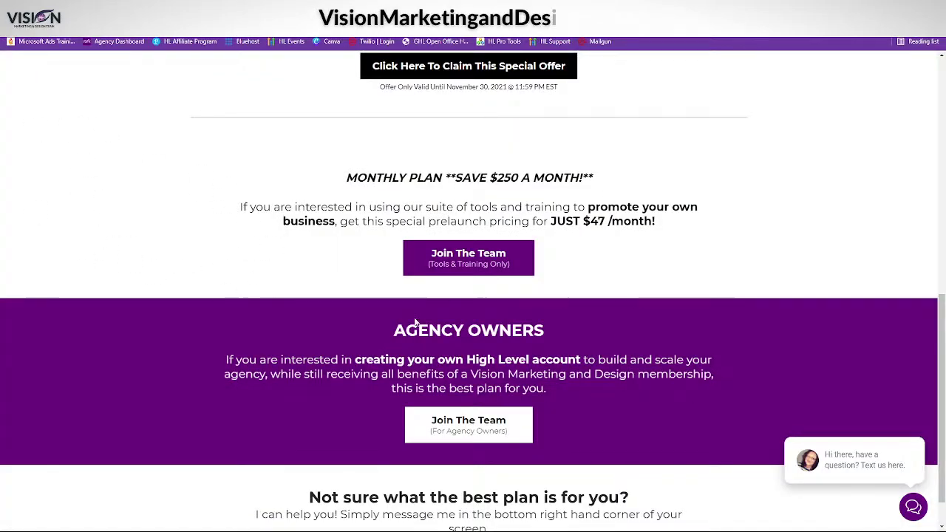
pyautogui.scroll(-1, 412, 316)
pyautogui.scroll(8, 323, 334)
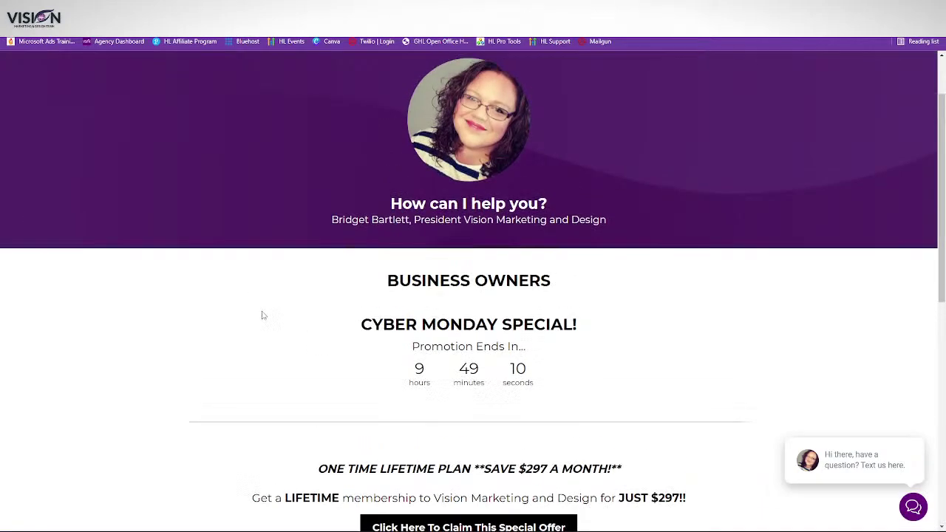
pyautogui.scroll(-3, 272, 324)
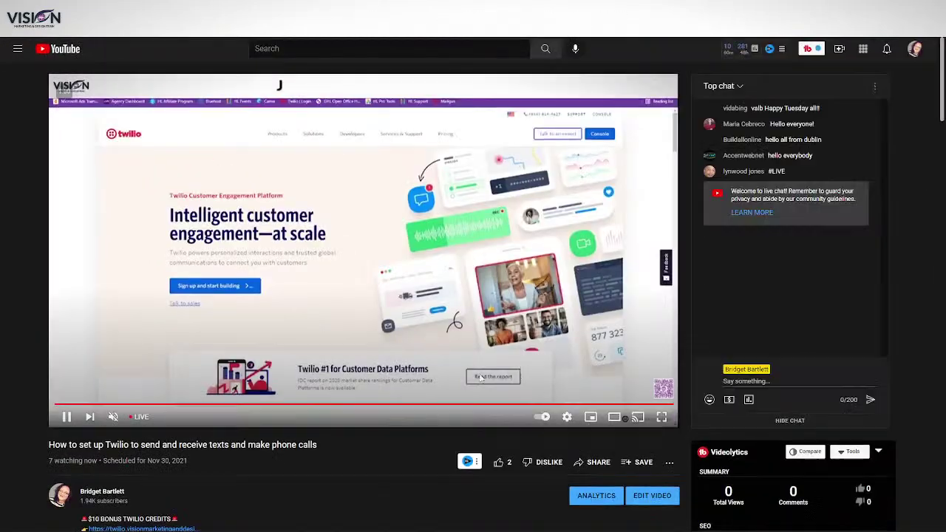
# - Scroll down the YouTube video page to see its description, chat and Videolytics stats
pyautogui.scroll(-3, 137, 377)
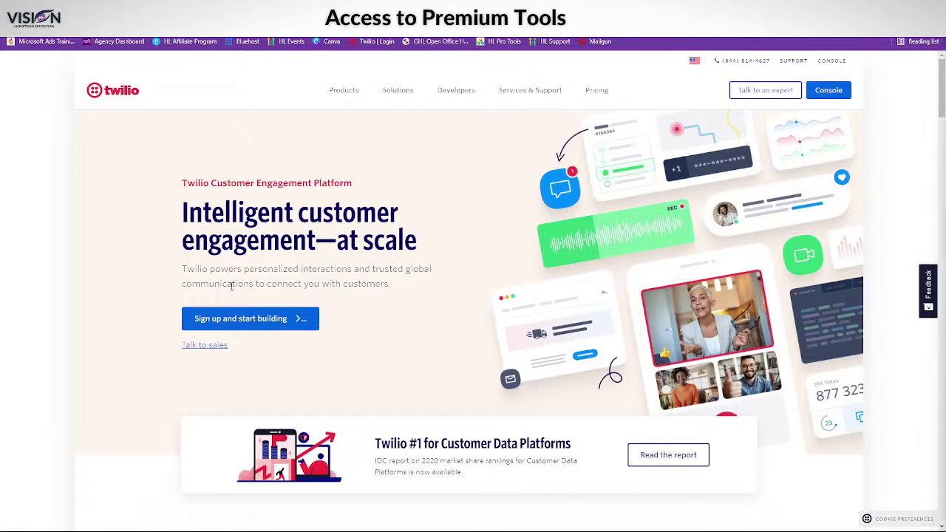
# - Start Twilio's free account signup from the homepage to reach the 'My first Twilio account' dashboard
pyautogui.moveTo(600, 90)
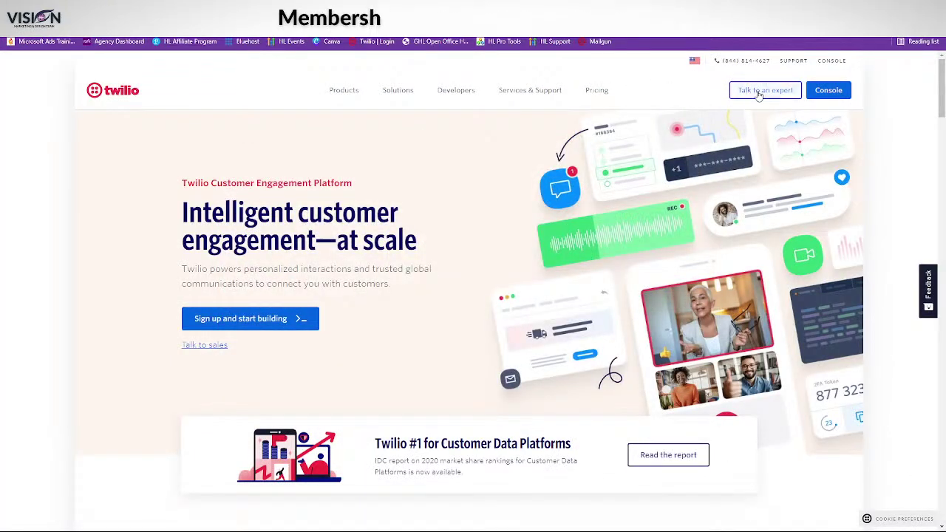
pyautogui.click(255, 320)
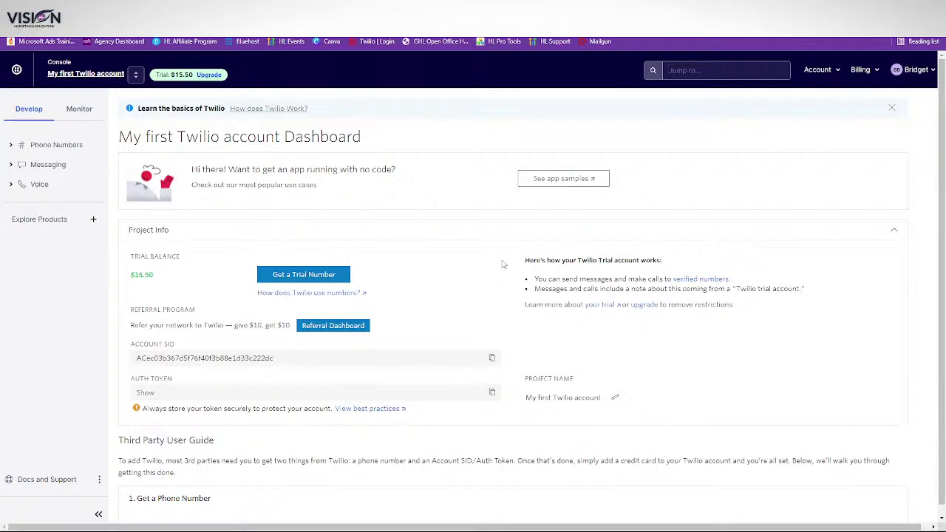
# - Scroll the Twilio dashboard to view the Account SID and hidden Auth Token, then return to the top
pyautogui.scroll(-2, 502, 267)
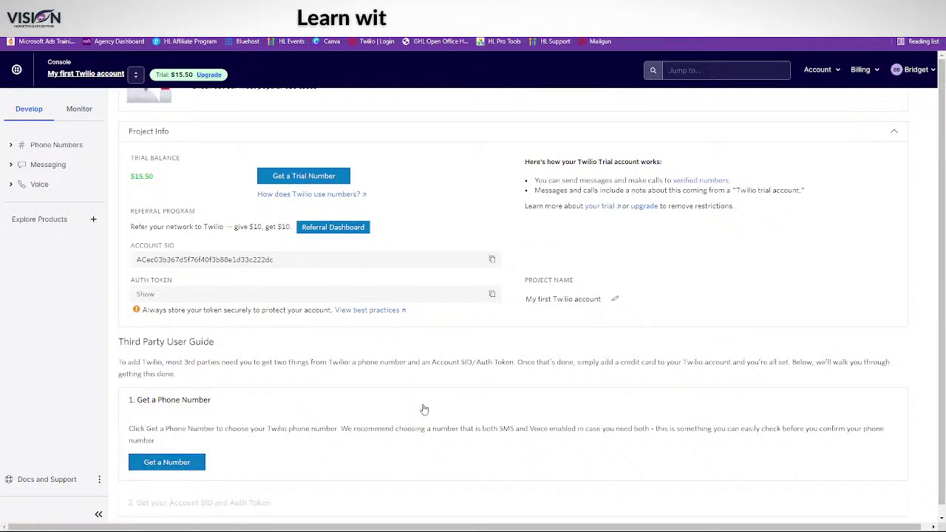
pyautogui.scroll(2, 266, 318)
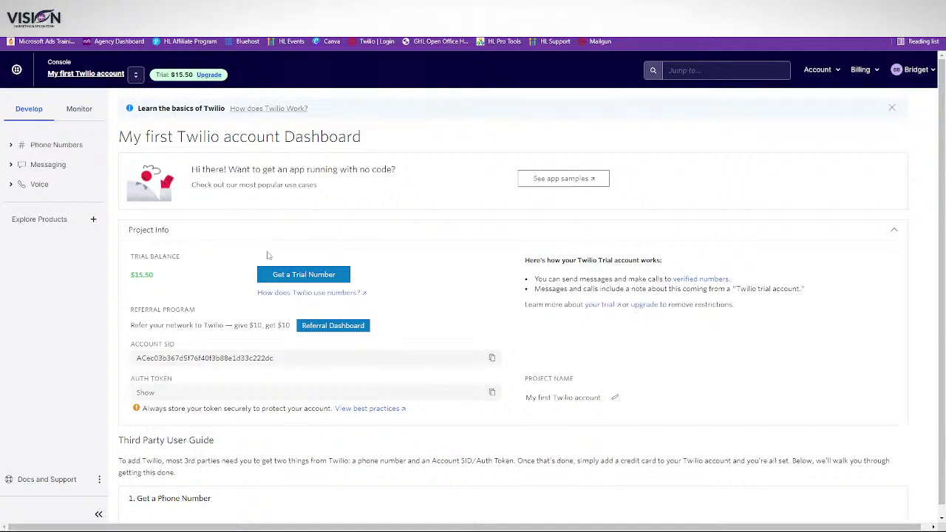
pyautogui.click(209, 76)
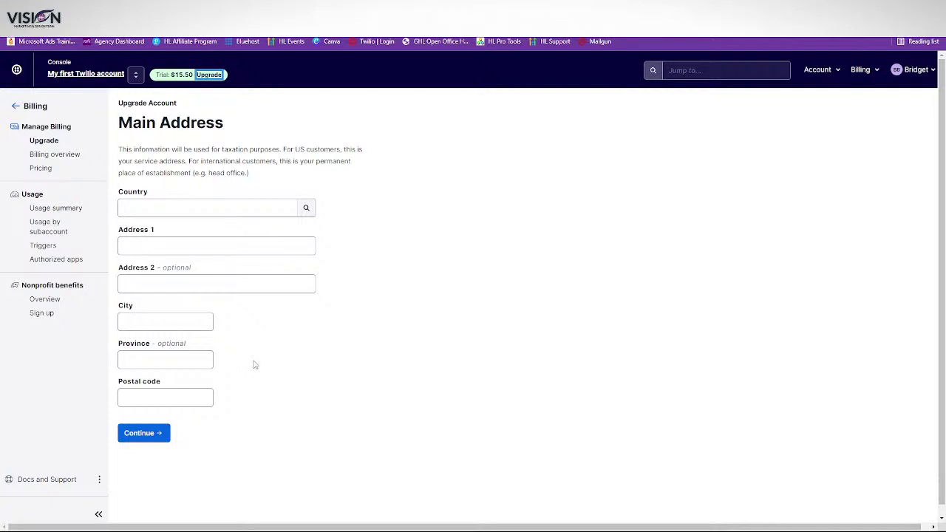
pyautogui.click(15, 107)
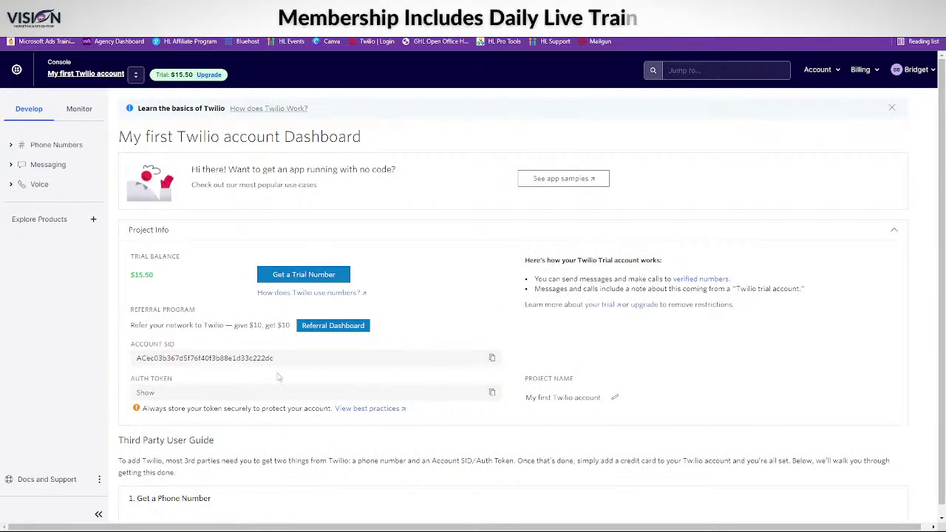
# - Scroll the trial dashboard down to Project Info and back up past the Third Party User Guide
pyautogui.scroll(-3, 699, 449)
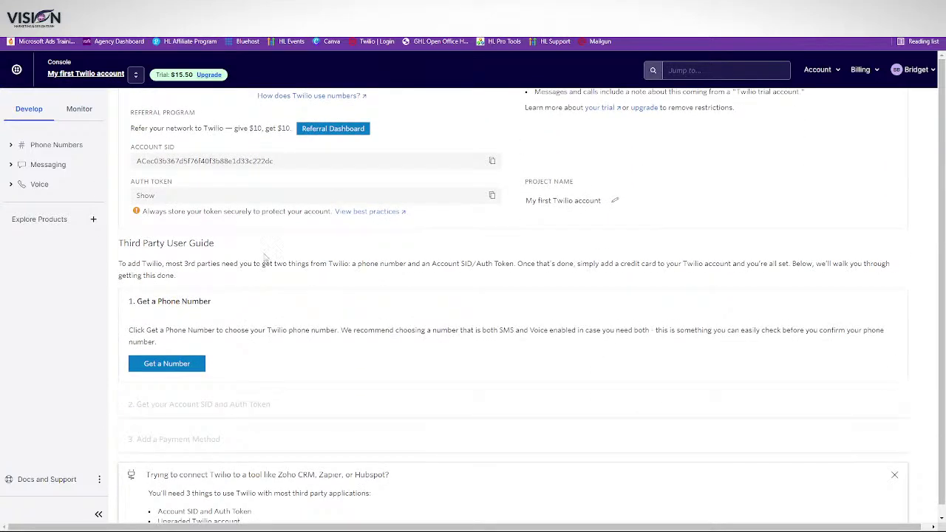
pyautogui.scroll(1, 460, 295)
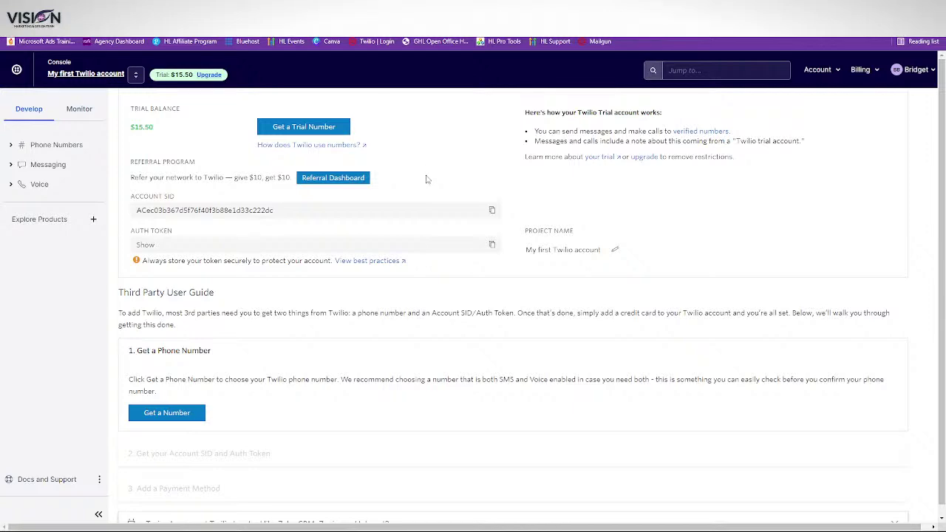
pyautogui.scroll(2, 426, 177)
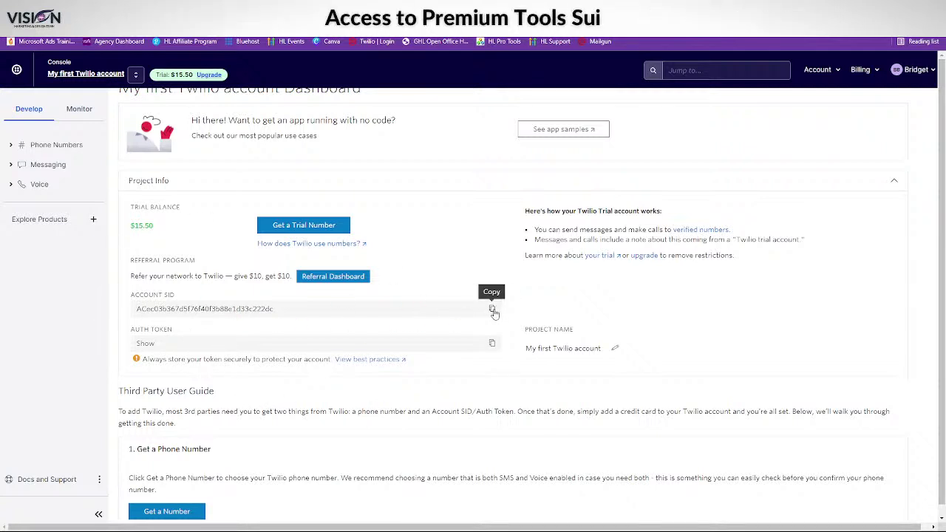
# - Paste the copied Twilio Account SID into a new Notepad note
pyautogui.click(398, 521)
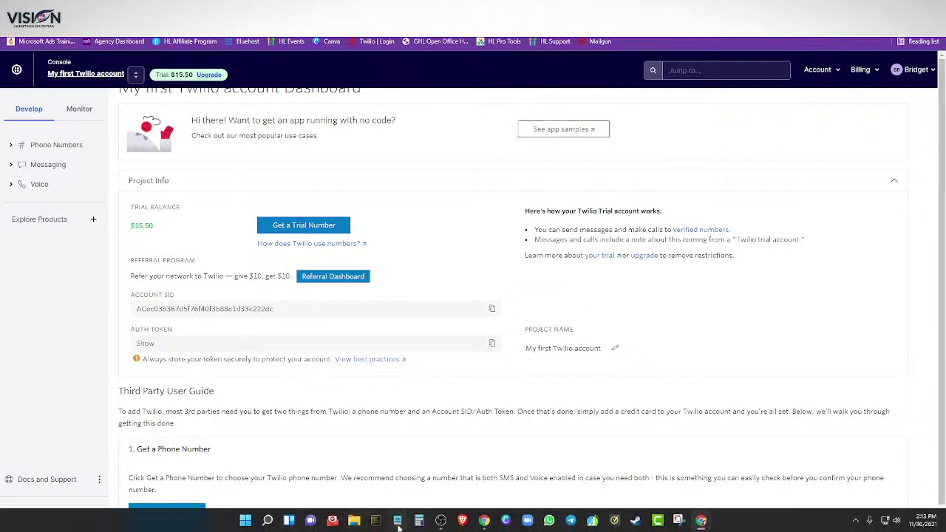
pyautogui.write('ACec03b367d5f76f40f3b88e1d33c222dc')
pyautogui.press('Return')
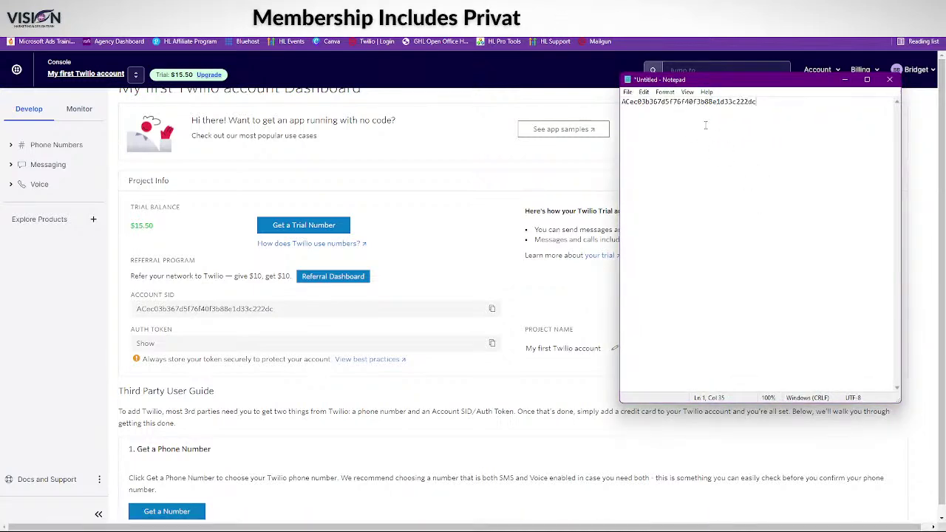
# - Copy the Auth Token, paste it below the SID with a blank line between, and return to HighLevel
pyautogui.click(492, 343)
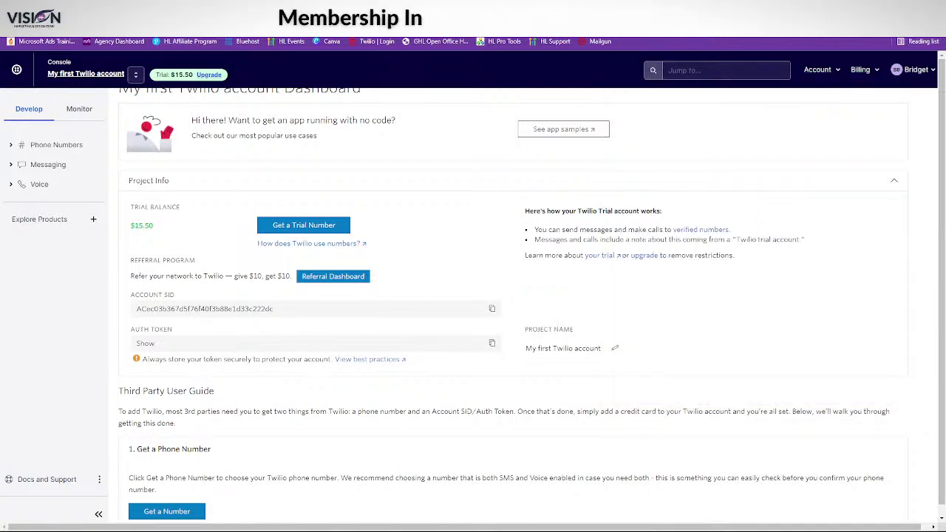
pyautogui.click(397, 529)
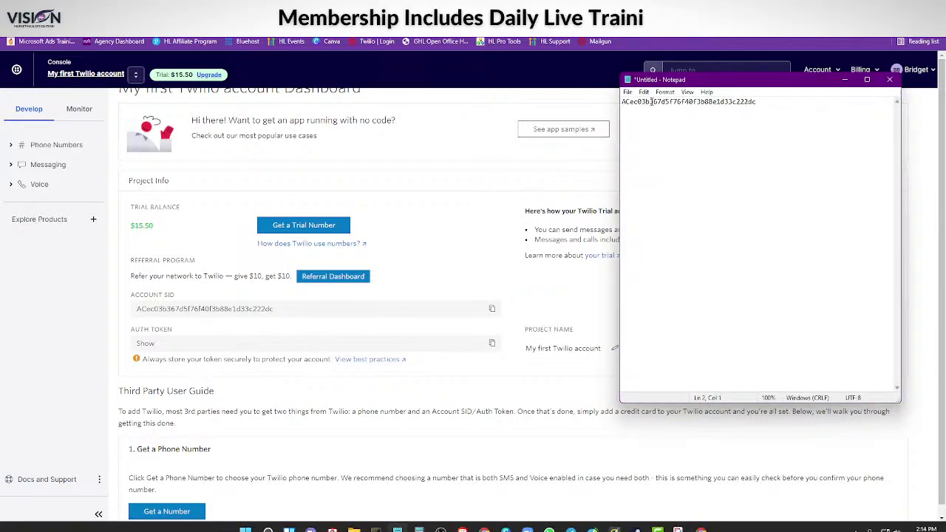
pyautogui.hotkey('ctrl', 'v')
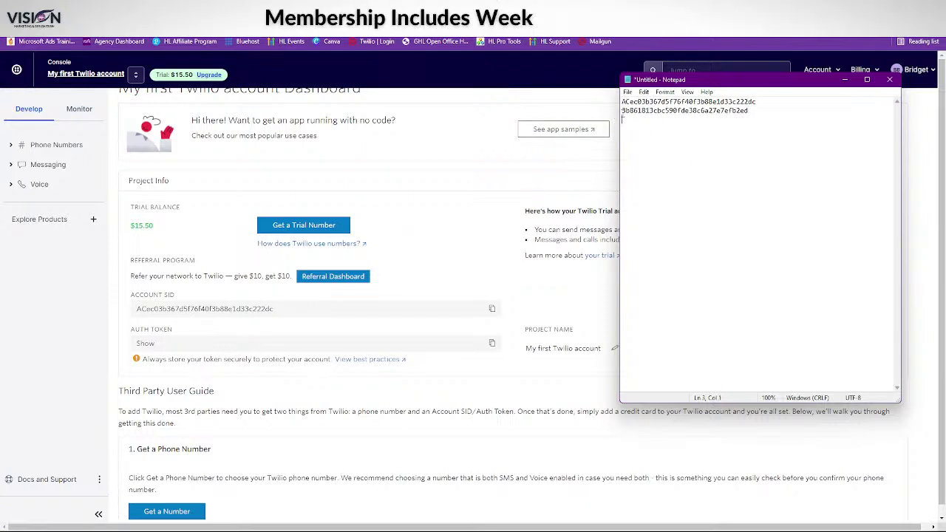
pyautogui.click(622, 111)
pyautogui.press('Return')
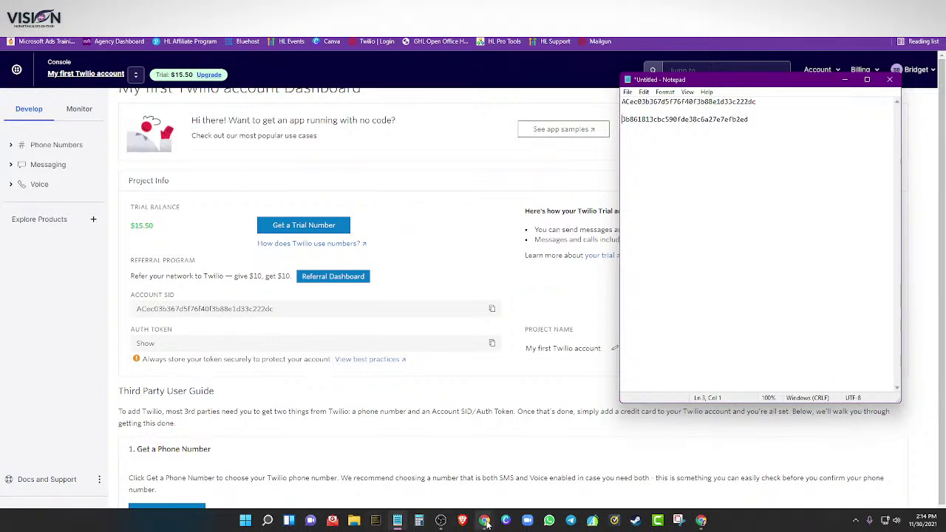
pyautogui.moveTo(485, 522)
pyautogui.click(473, 493)
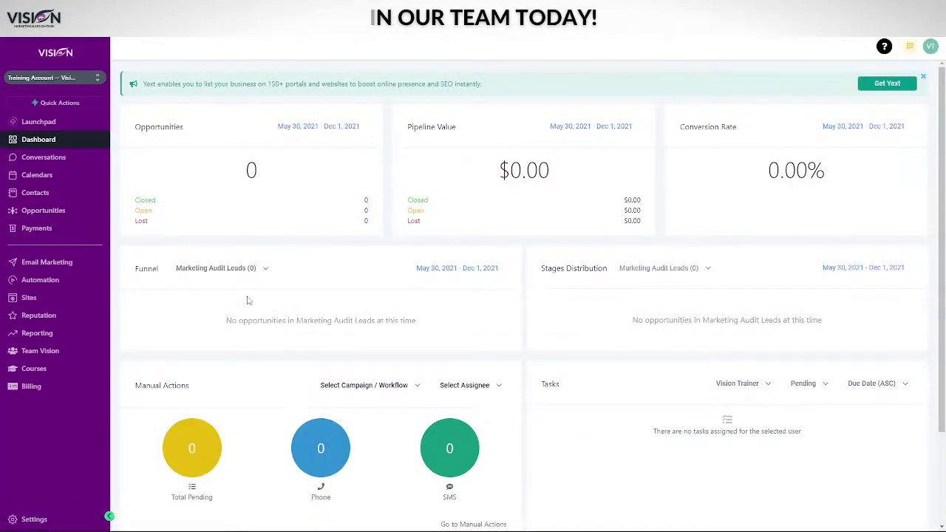
# - Open Settings > Phone Numbers and highlight the 'phone system isn't configured' notice
pyautogui.click(30, 519)
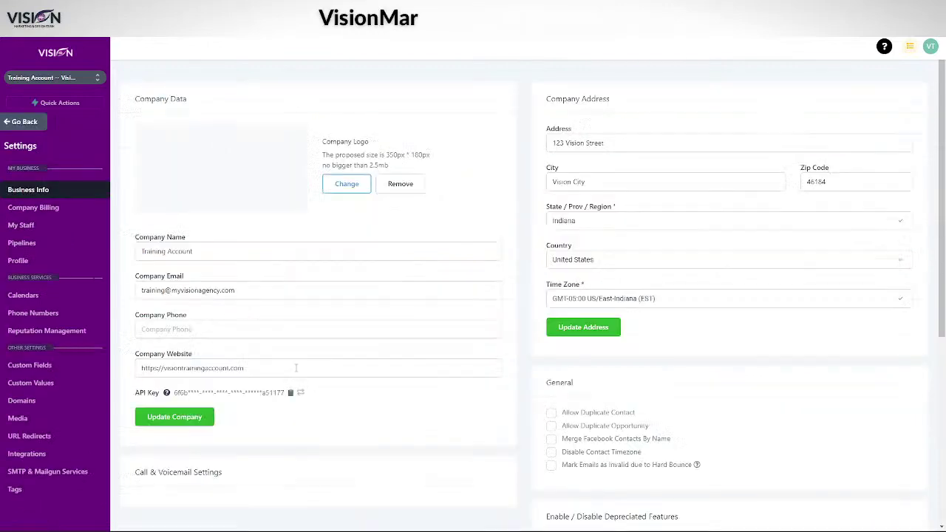
pyautogui.click(43, 306)
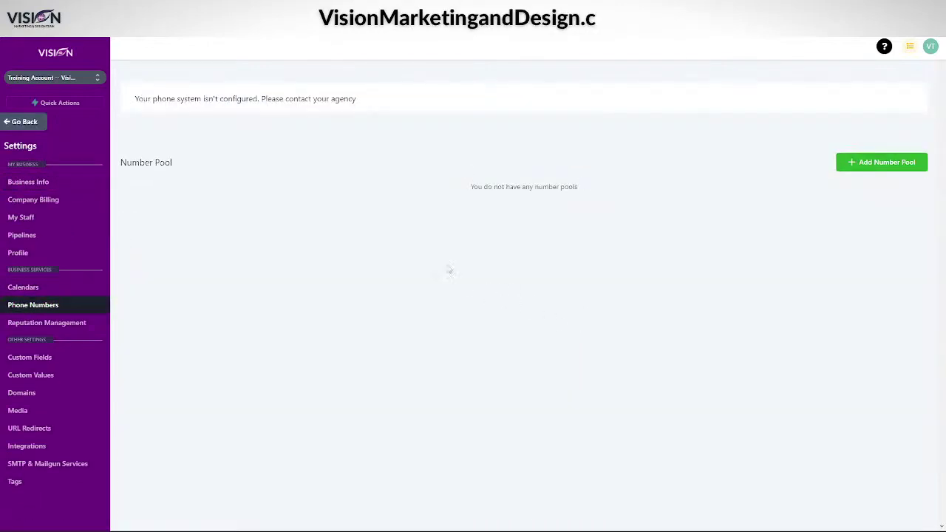
pyautogui.moveTo(135, 100); pyautogui.dragTo(365, 98)
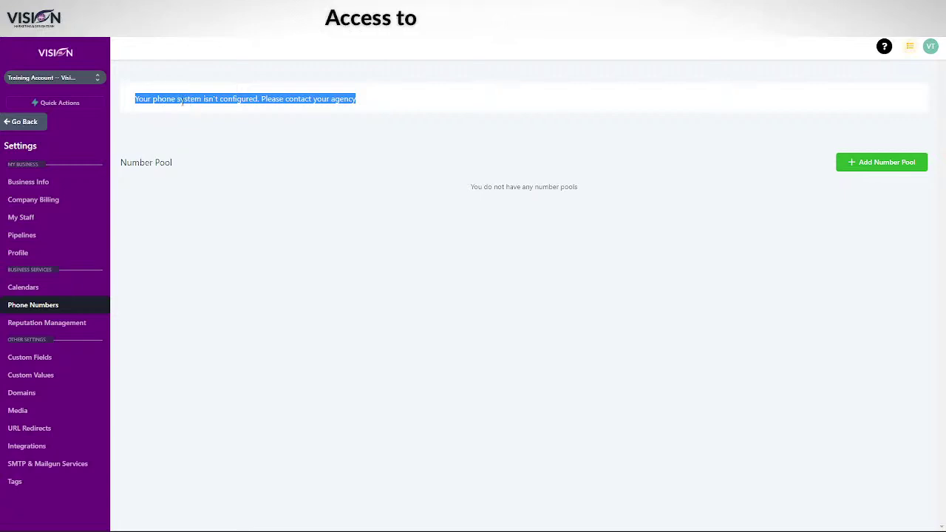
# - Start a HighLevel support request under the 'not sure how to do something' topic
pyautogui.click(22, 122)
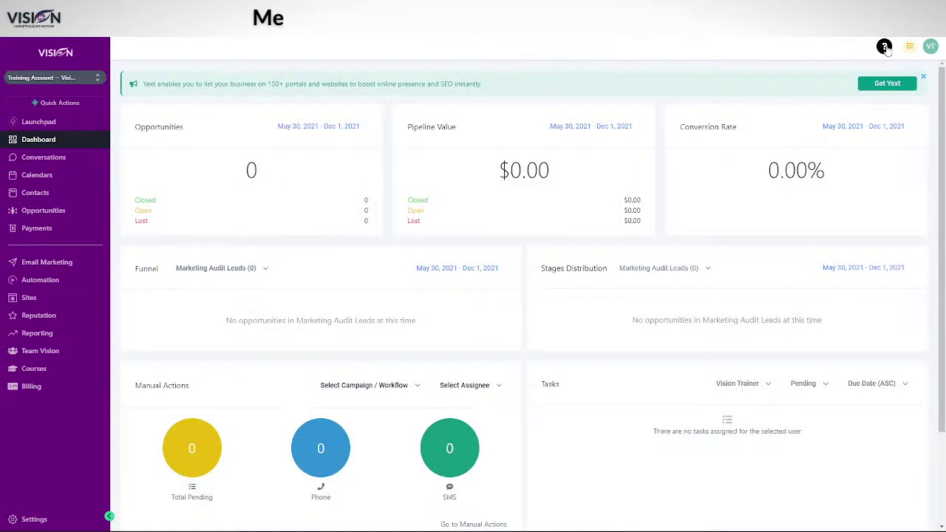
pyautogui.click(884, 47)
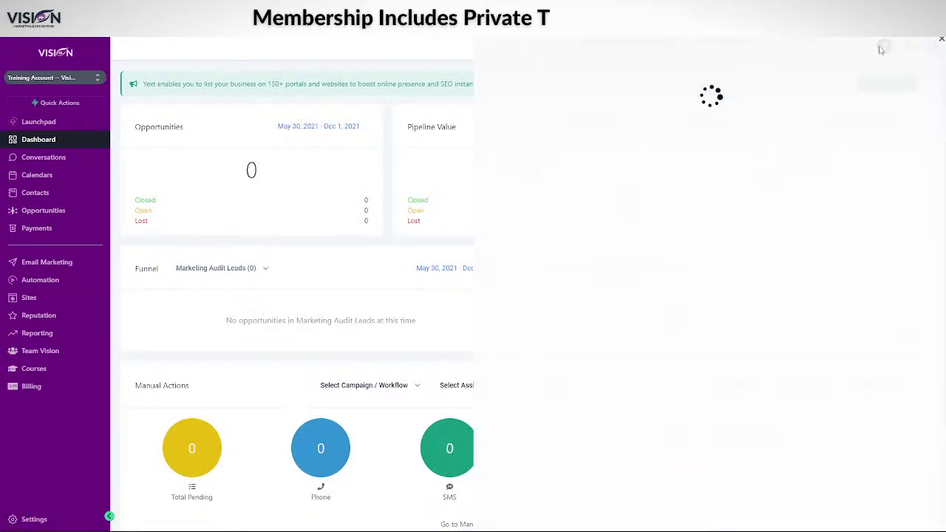
pyautogui.click(611, 57)
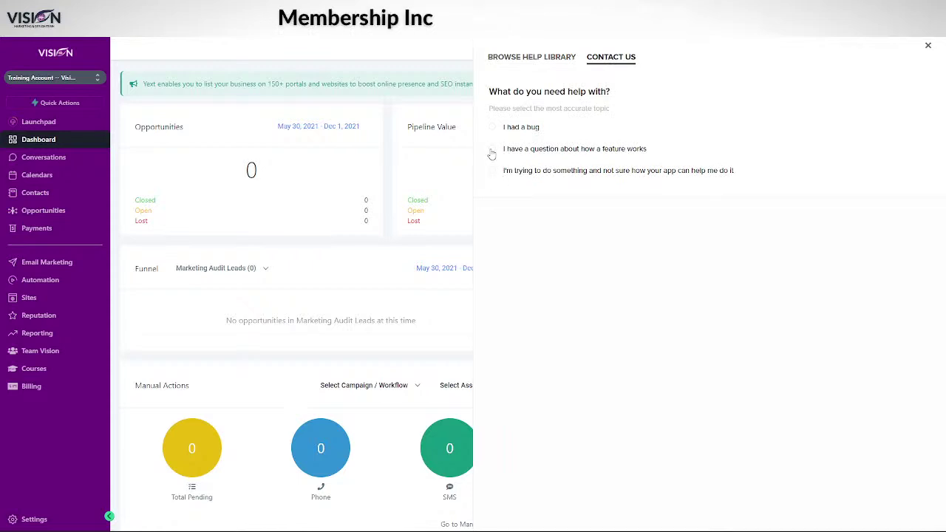
pyautogui.click(493, 173)
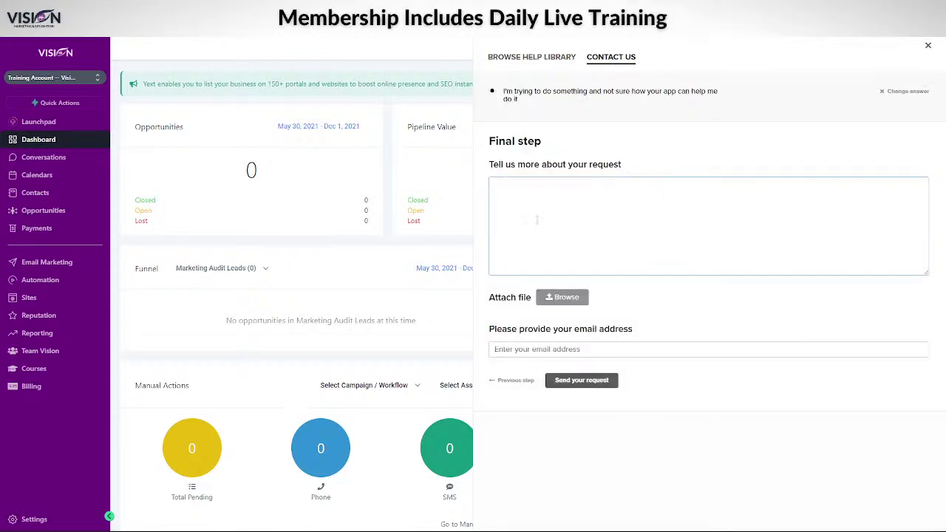
# - Write 'I need to integrate my own Twilio account. Here is the:' followed by 'SID' and 'Auth code' labels
pyautogui.write("I'")
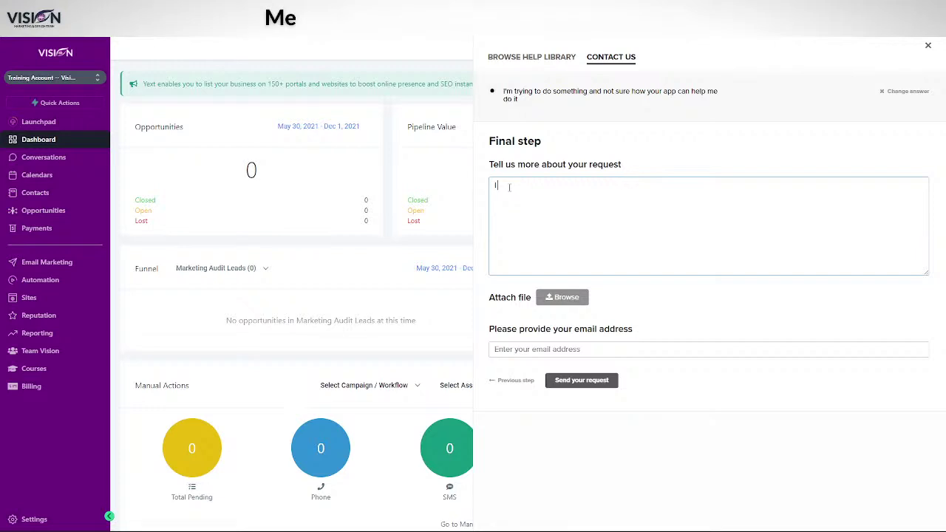
pyautogui.write('need to inte')
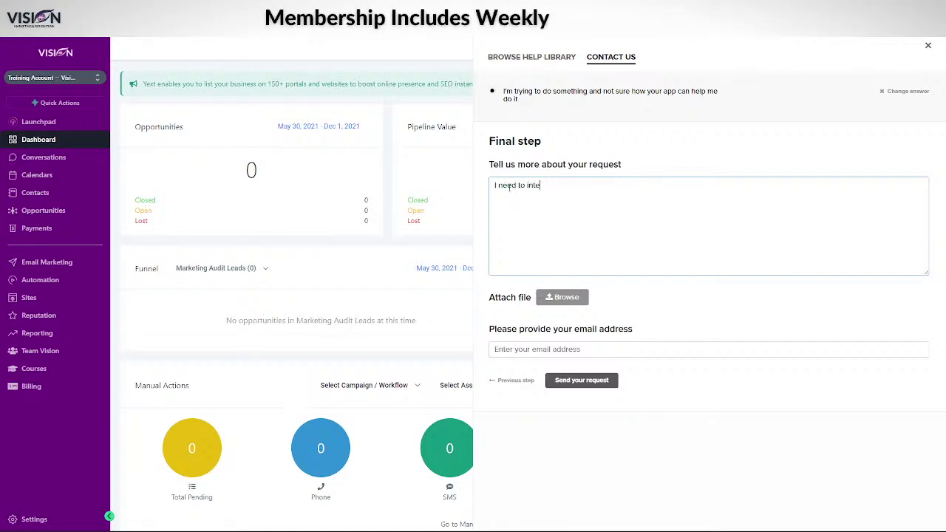
pyautogui.write('grate my')
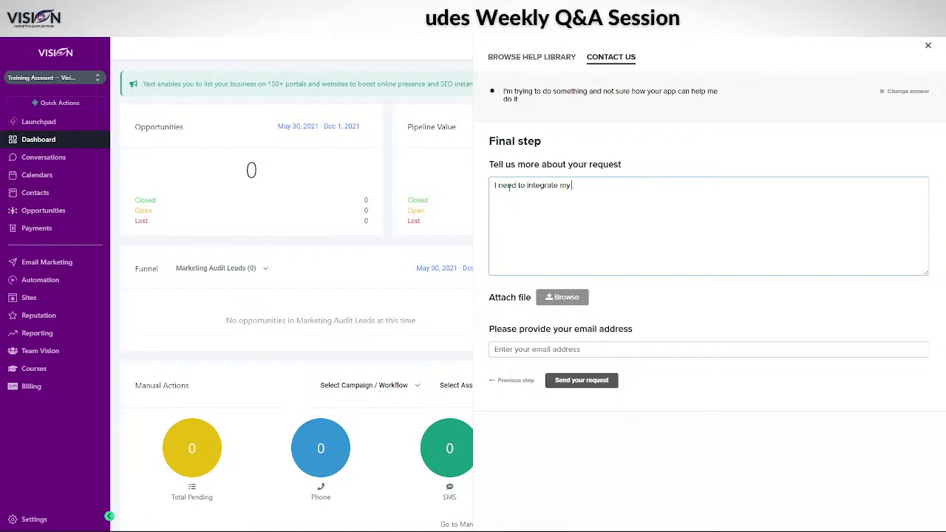
pyautogui.write(' own Twilio account.')
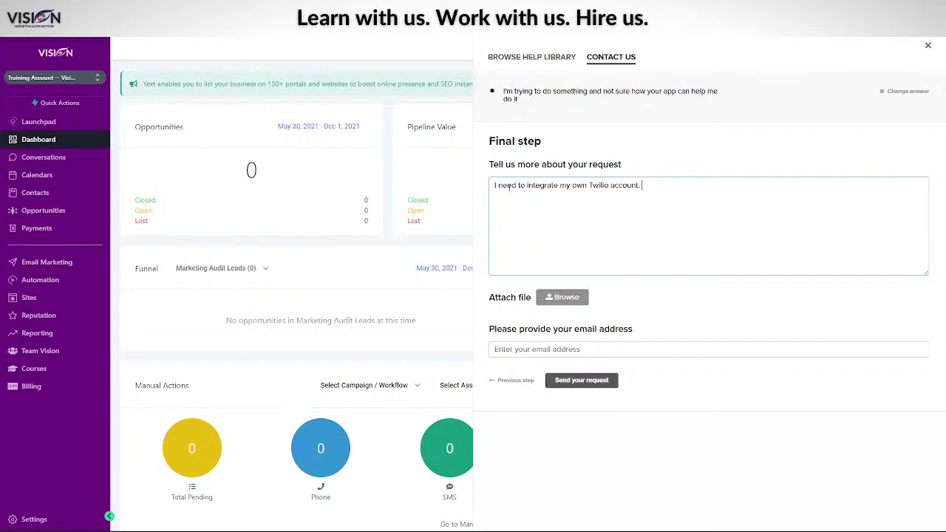
pyautogui.write(' Here is the')
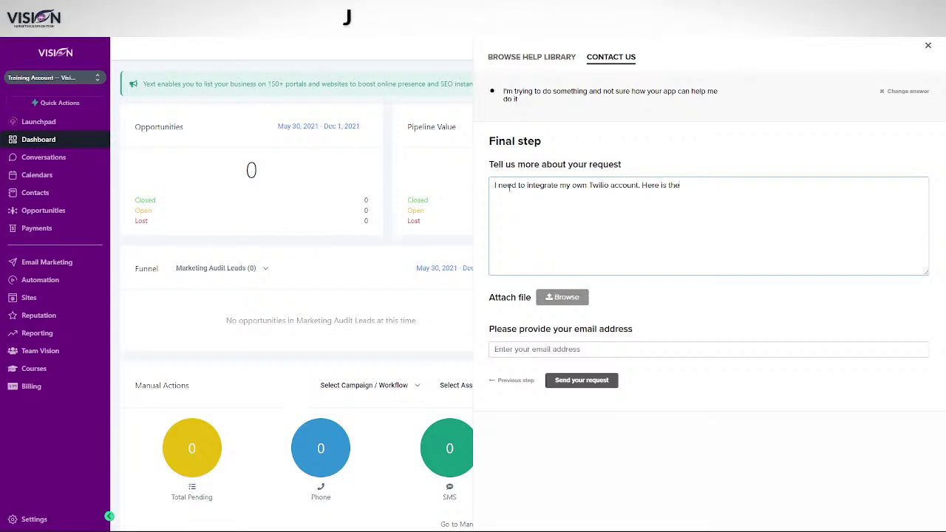
pyautogui.write(' SID')
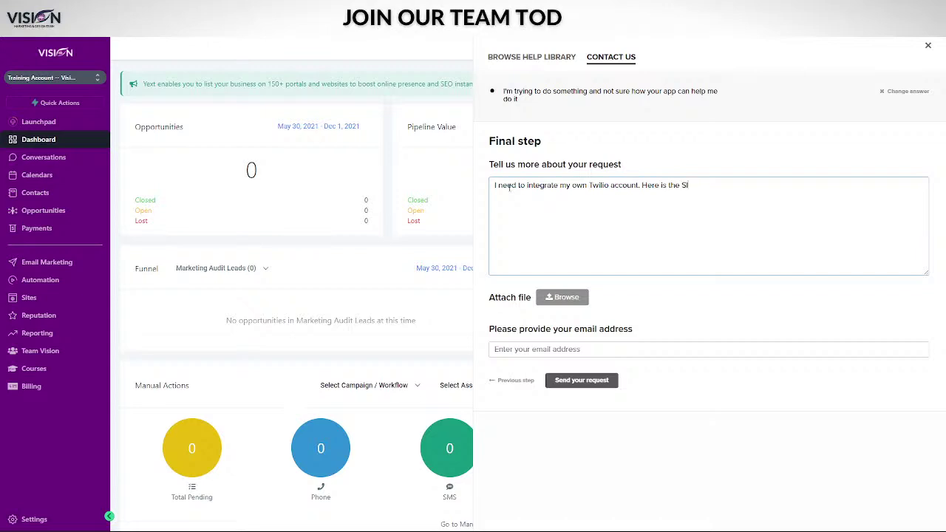
pyautogui.press('BackSpace')
pyautogui.press('BackSpace')
pyautogui.press('BackSpace')
pyautogui.press('BackSpace')
pyautogui.press('BackSpace')
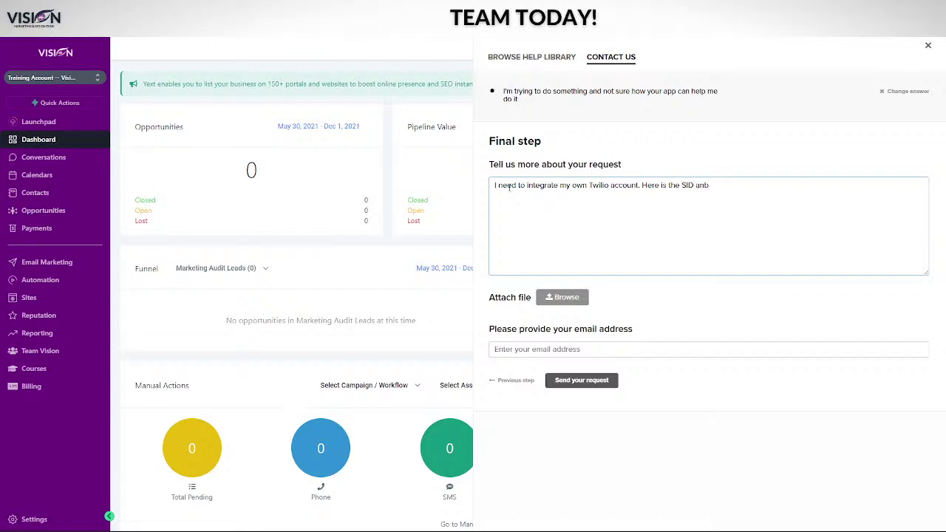
pyautogui.press('BackSpace')
pyautogui.press('BackSpace')
pyautogui.press('BackSpace')
pyautogui.press('BackSpace')
pyautogui.press('BackSpace')
pyautogui.press('BackSpace')
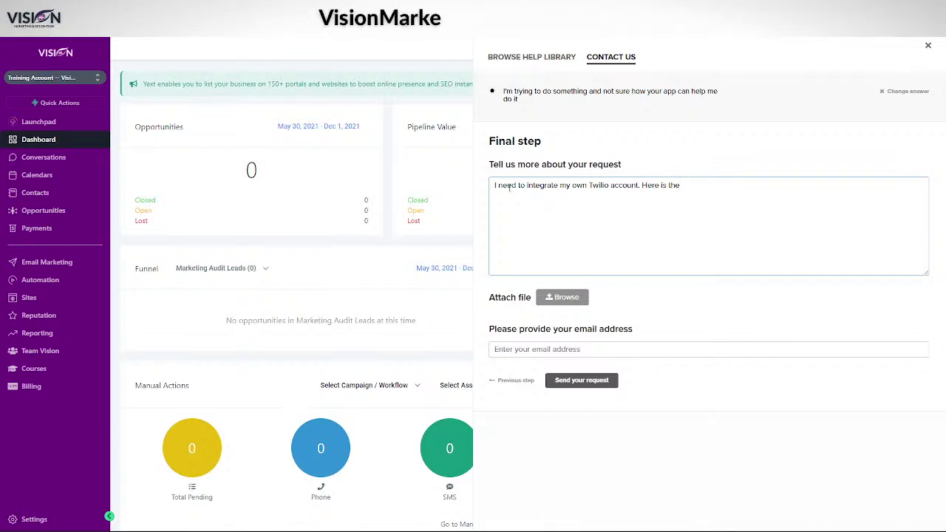
pyautogui.write(':')
pyautogui.press('Return')
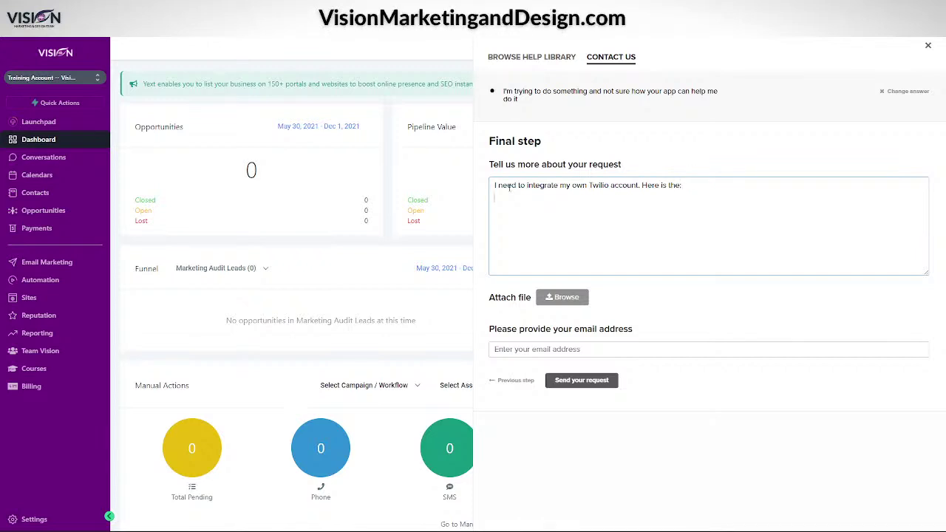
pyautogui.write(':')
pyautogui.press('Return')
pyautogui.write('S')
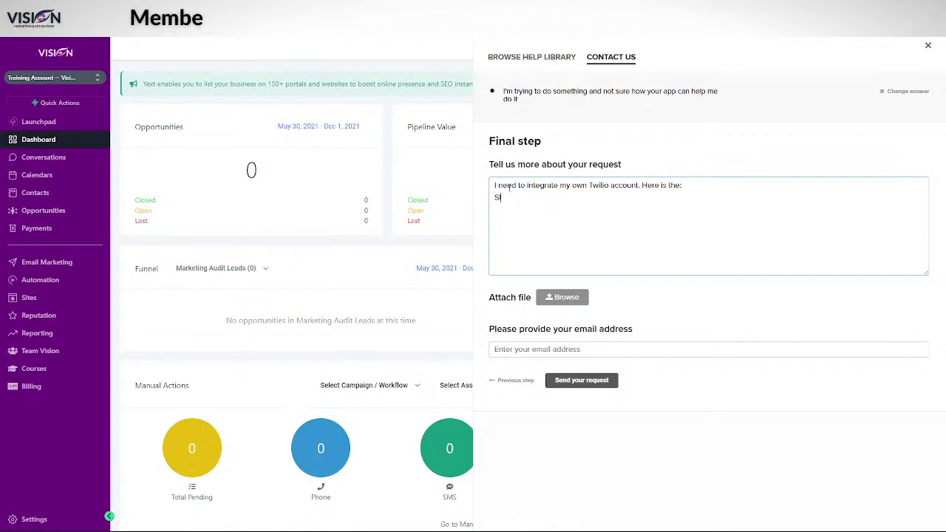
pyautogui.write('ID')
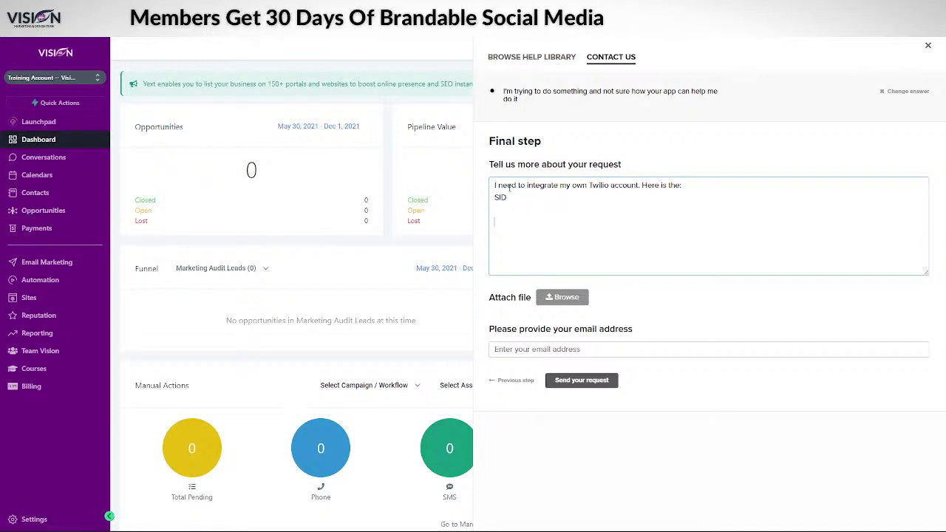
pyautogui.press('Return')
pyautogui.press('Return')
pyautogui.write('Auth code')
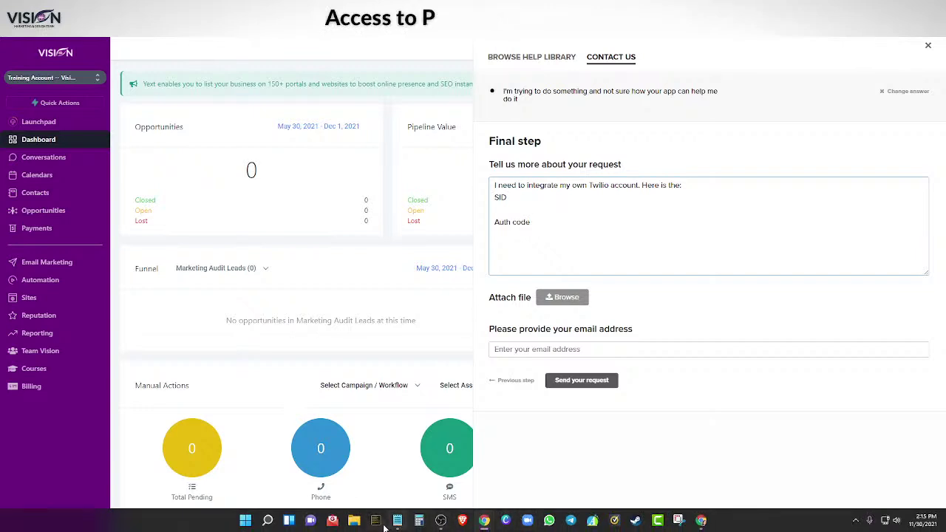
# - Paste the Twilio credentials from Notepad, with the SID under 'SID' and the auth token moved under 'Auth code'
pyautogui.click(397, 520)
pyautogui.moveTo(756, 102); pyautogui.dragTo(768, 119)
pyautogui.hotkey('ctrl', 'c')
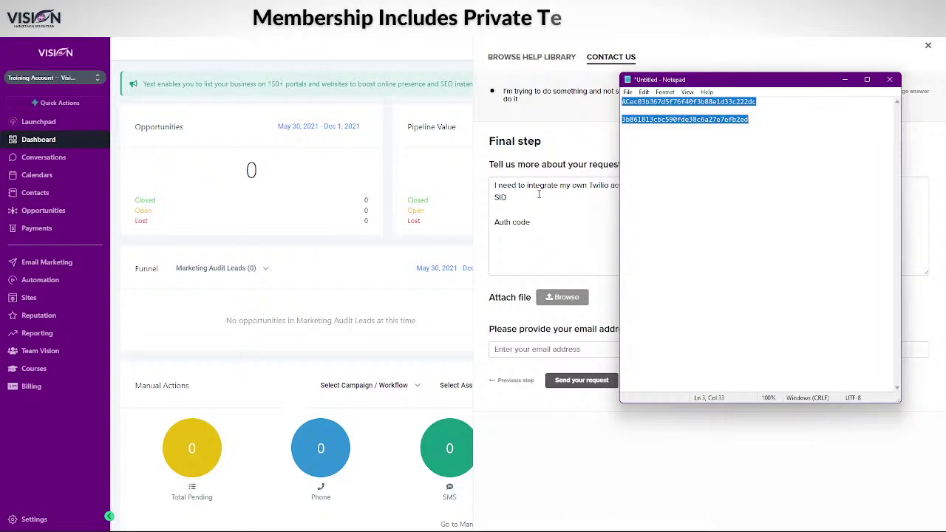
pyautogui.click(499, 207)
pyautogui.hotkey('ctrl', 'v')
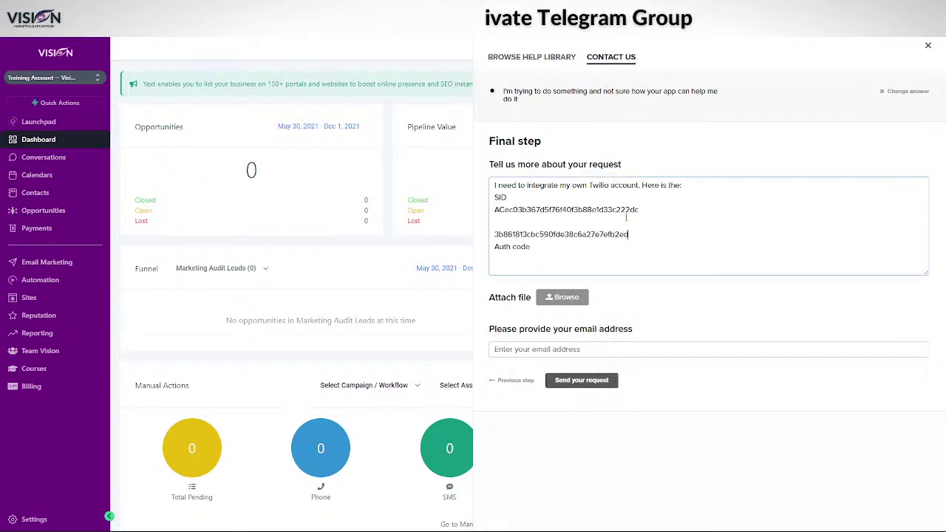
pyautogui.doubleClick(495, 234)
pyautogui.hotkey('ctrl', 'c')
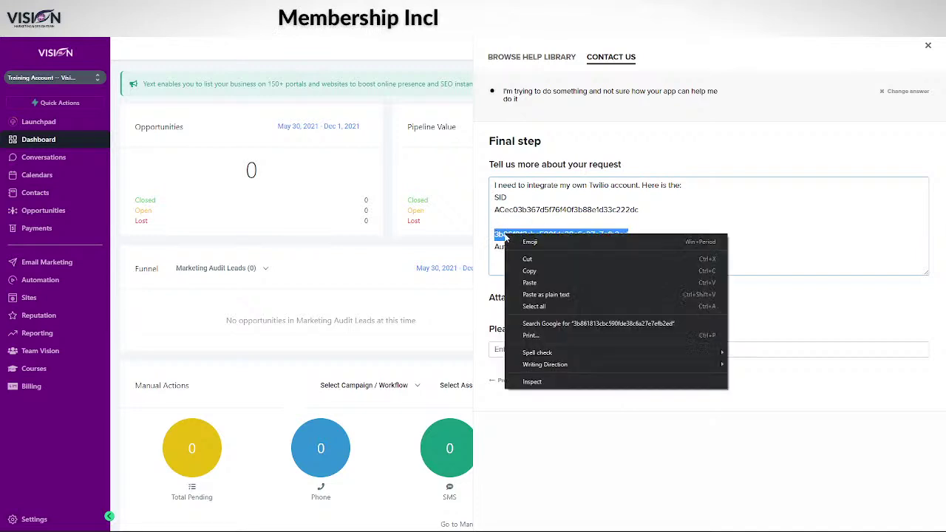
pyautogui.rightClick(499, 234)
pyautogui.click(518, 255)
pyautogui.press('Delete')
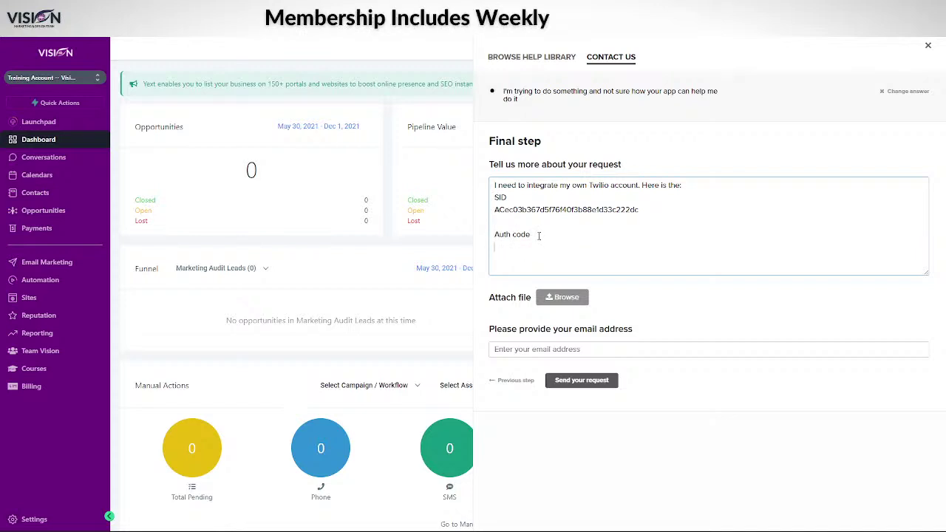
pyautogui.hotkey('ctrl', 'v')
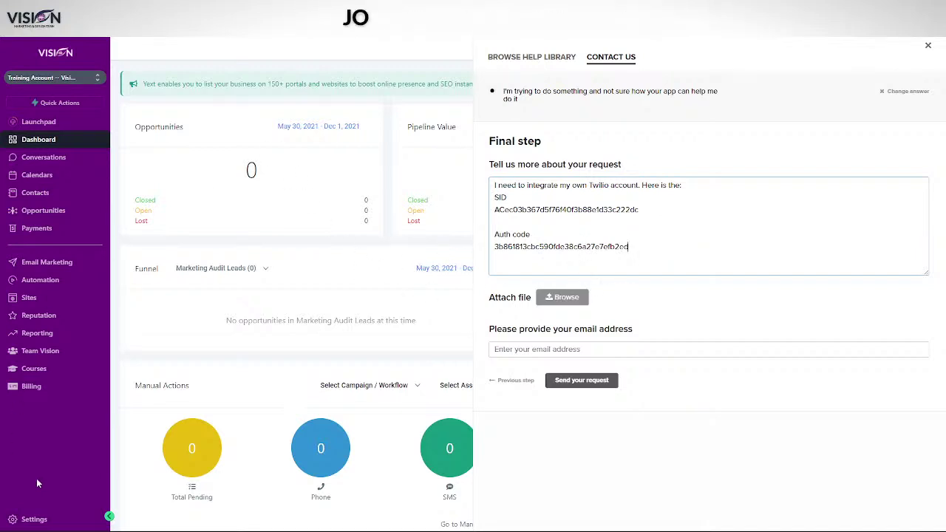
# - Go to Settings > Phone Numbers, close the help panel, and move the small browser window aside
pyautogui.click(35, 520)
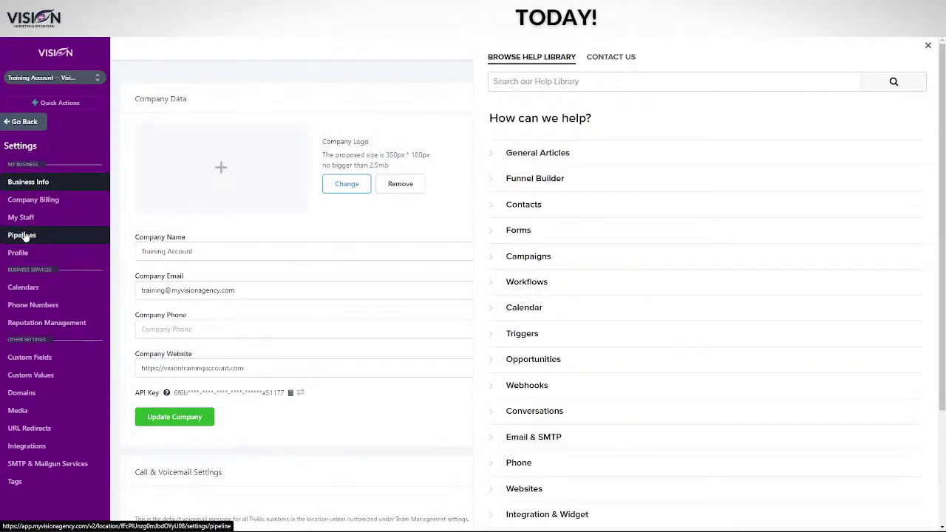
pyautogui.click(37, 306)
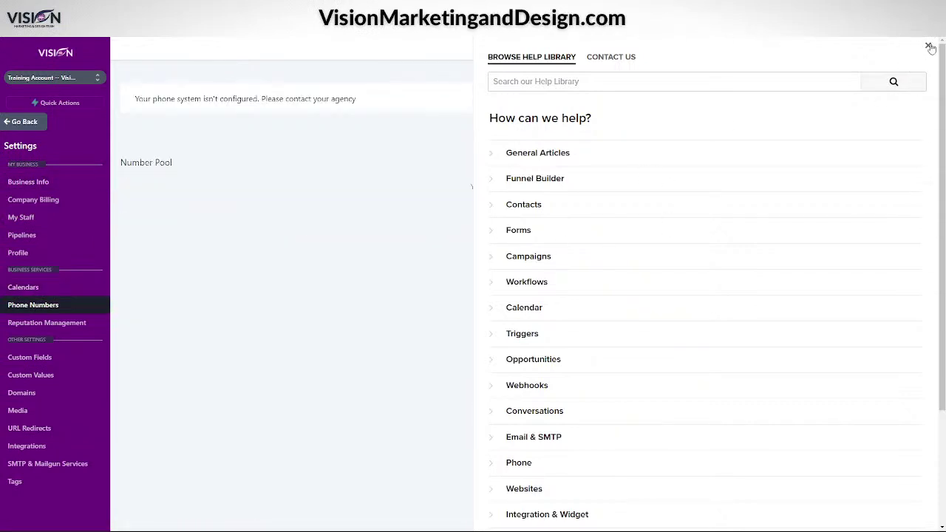
pyautogui.click(928, 45)
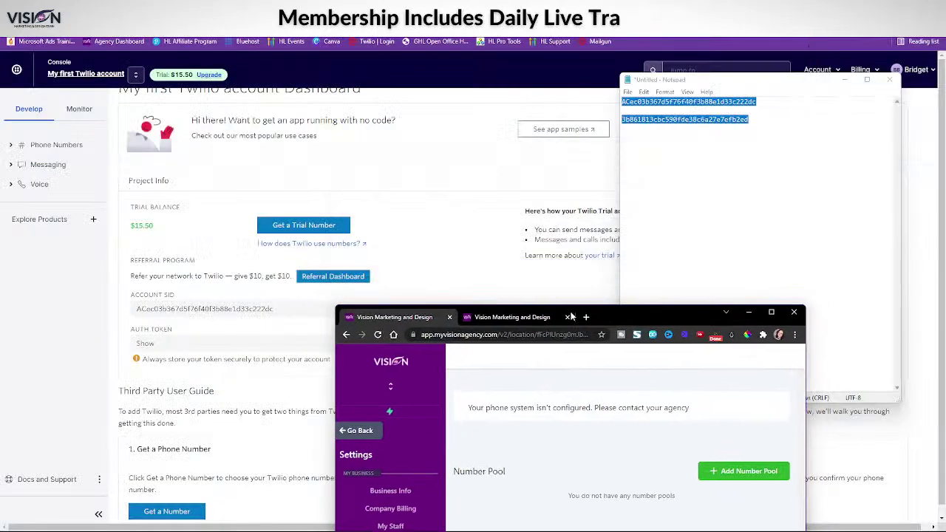
pyautogui.moveTo(572, 316); pyautogui.dragTo(473, 3)
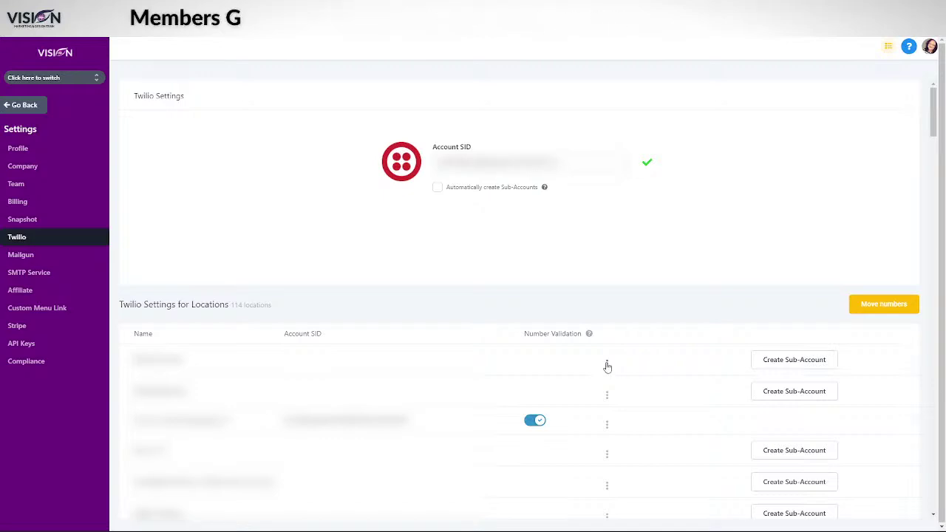
pyautogui.click(607, 365)
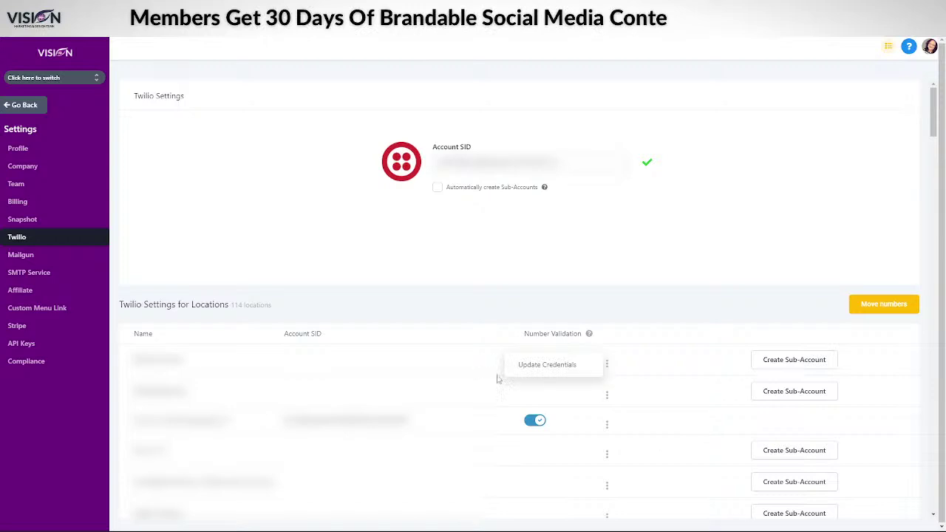
pyautogui.click(547, 365)
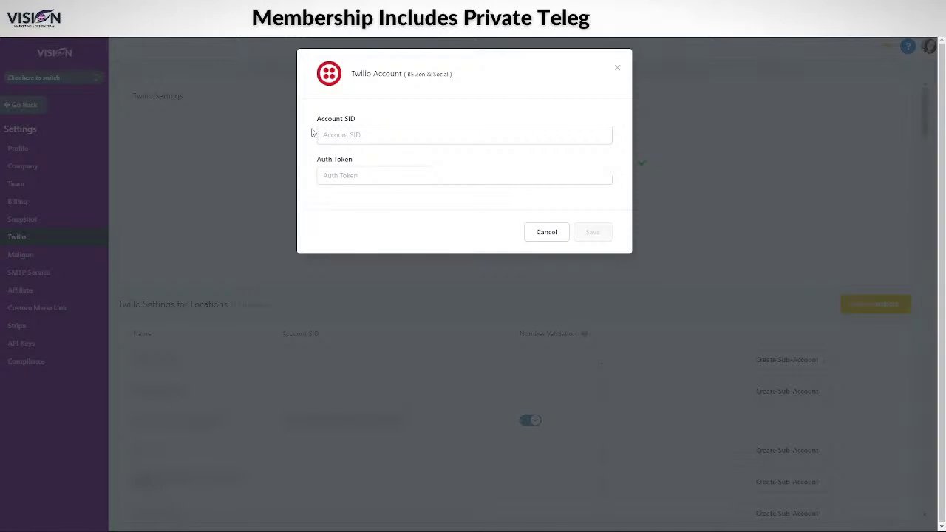
pyautogui.click(547, 233)
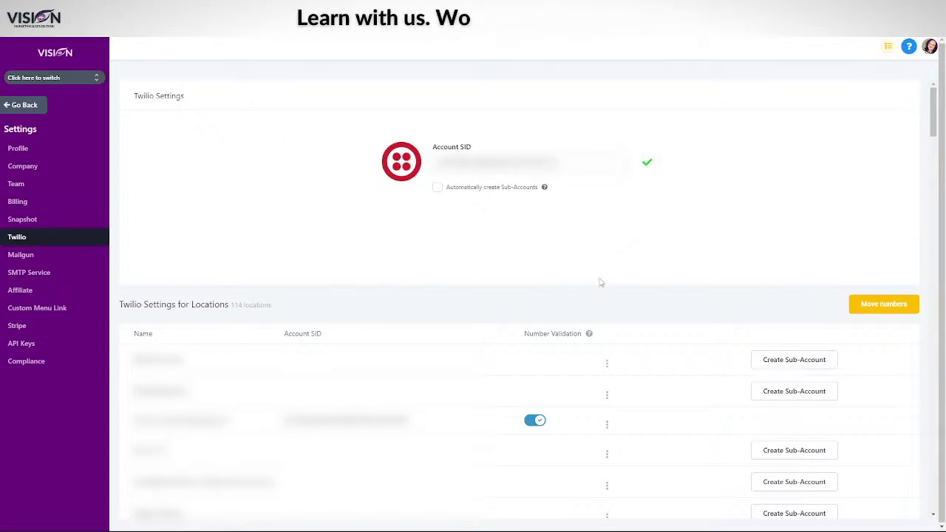
# - In the Twilio console, choose Create an Organization from the account switcher to reach the free sign-up page
pyautogui.moveTo(604, 514)
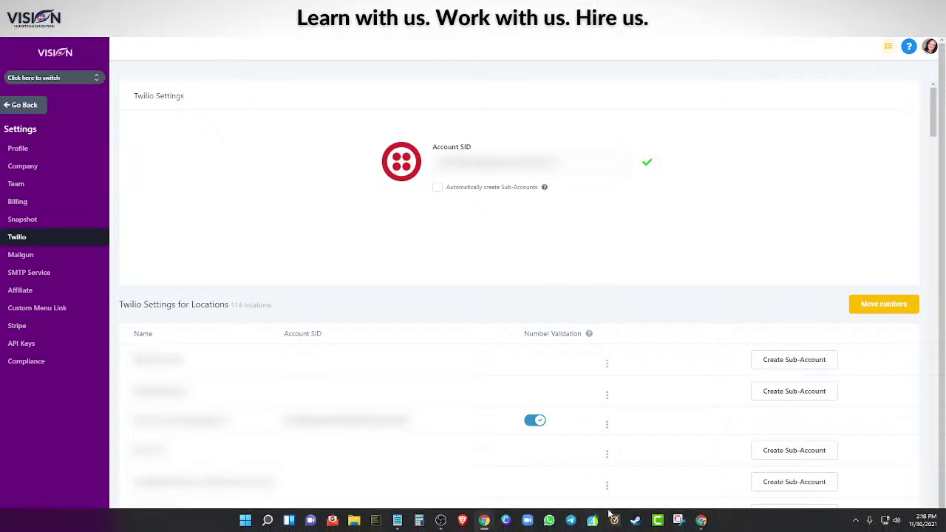
pyautogui.click(702, 521)
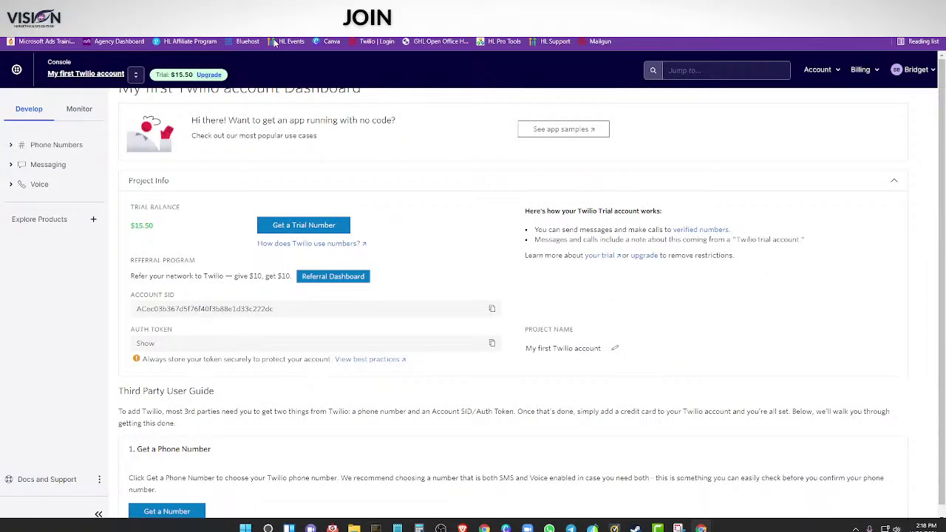
pyautogui.click(136, 77)
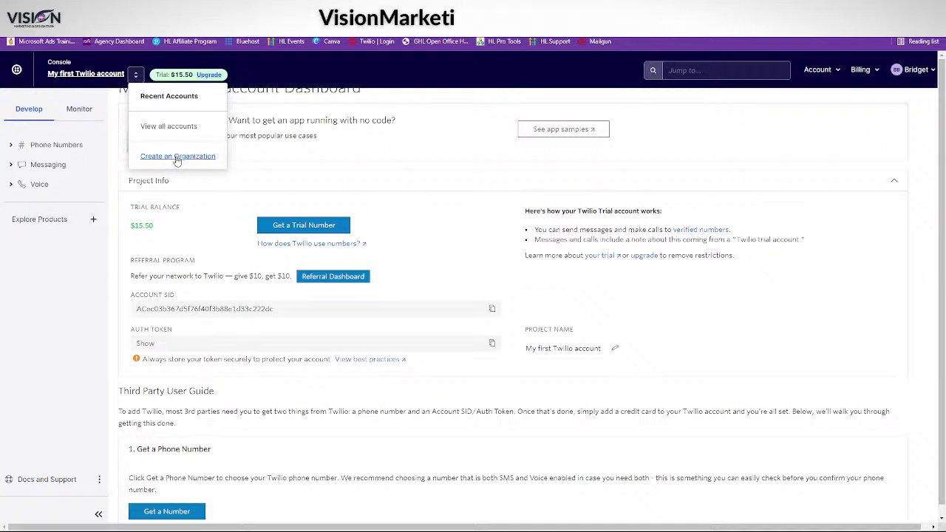
pyautogui.click(177, 156)
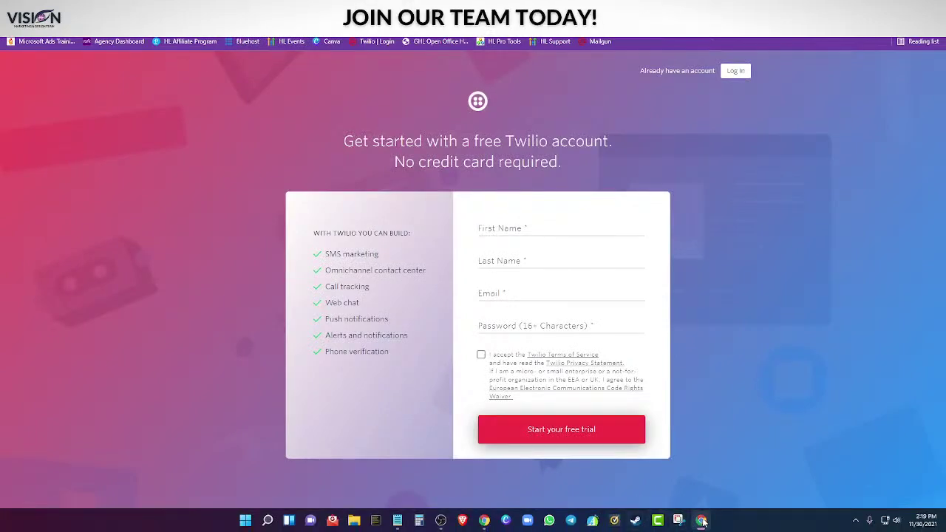
# - Return to the HighLevel window showing the agency Twilio settings
pyautogui.click(702, 521)
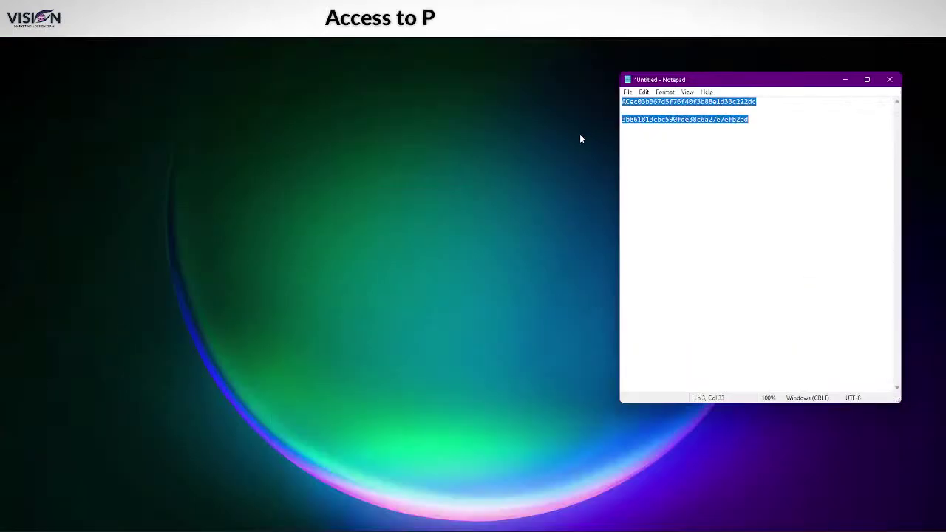
# - Switch to the other Chrome window and open the Vision Membership sales page with its $297 Cyber Monday offer
pyautogui.moveTo(680, 527)
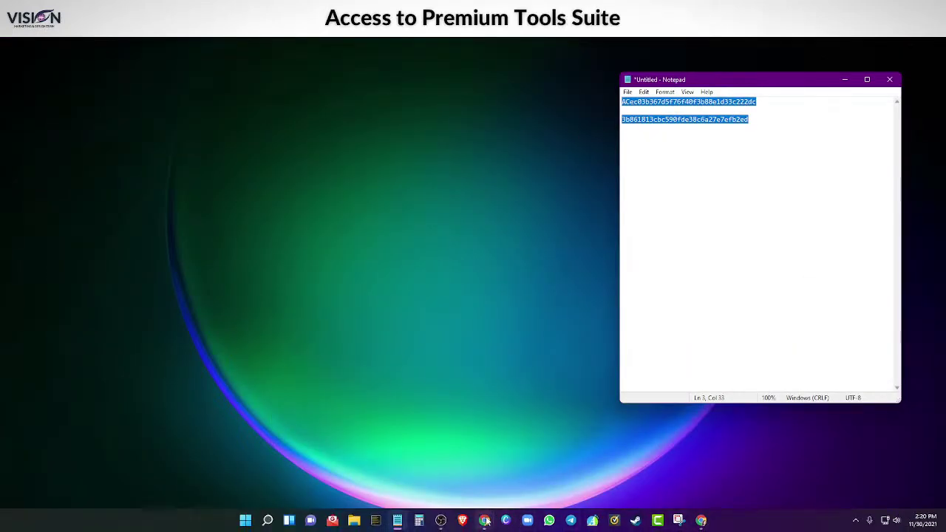
pyautogui.moveTo(486, 521)
pyautogui.click(466, 458)
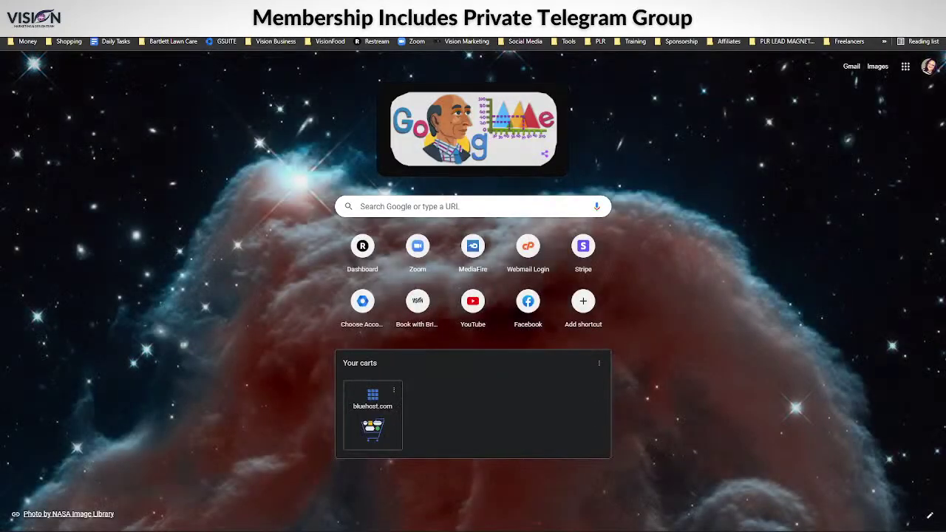
pyautogui.click(465, 41)
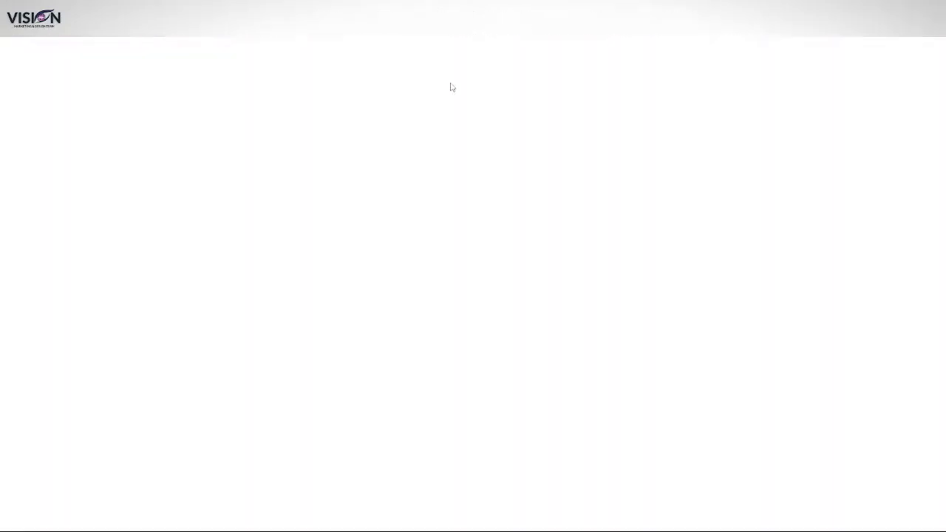
pyautogui.scroll(-2, 626, 412)
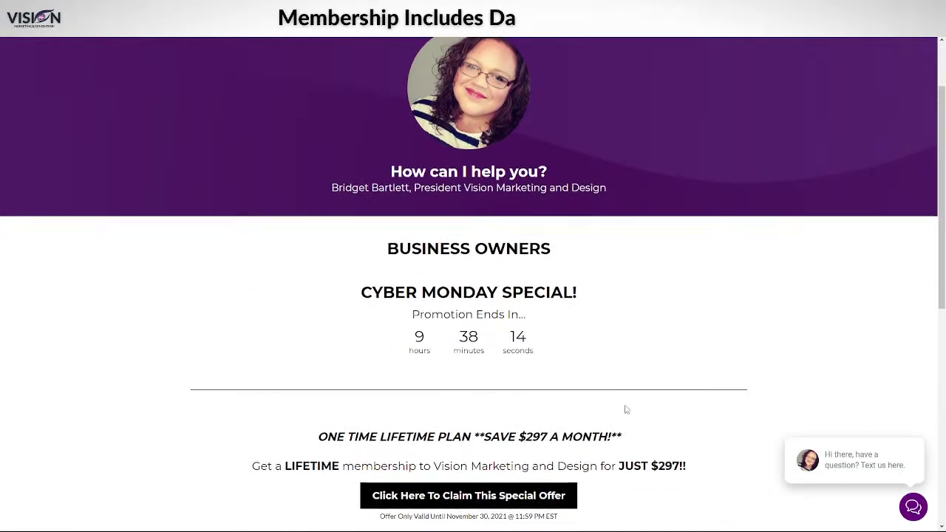